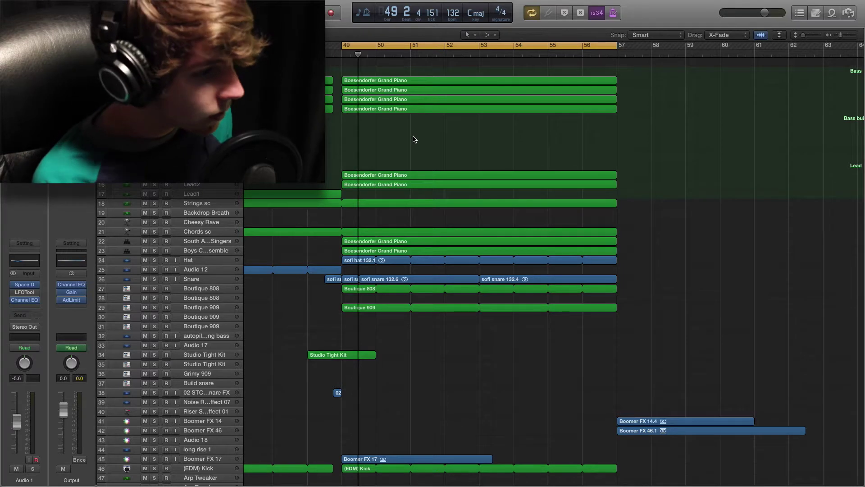
- Play the looped drop from bar 49 with all tracks sounding, and stop after a short listen
scroll(395, 137, "up", 2)
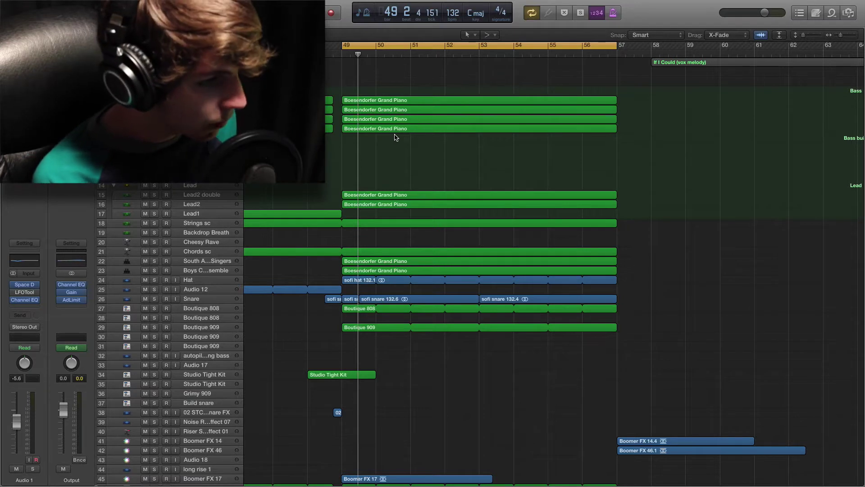
scroll(437, 166, "up", 1)
scroll(419, 157, "down", 1)
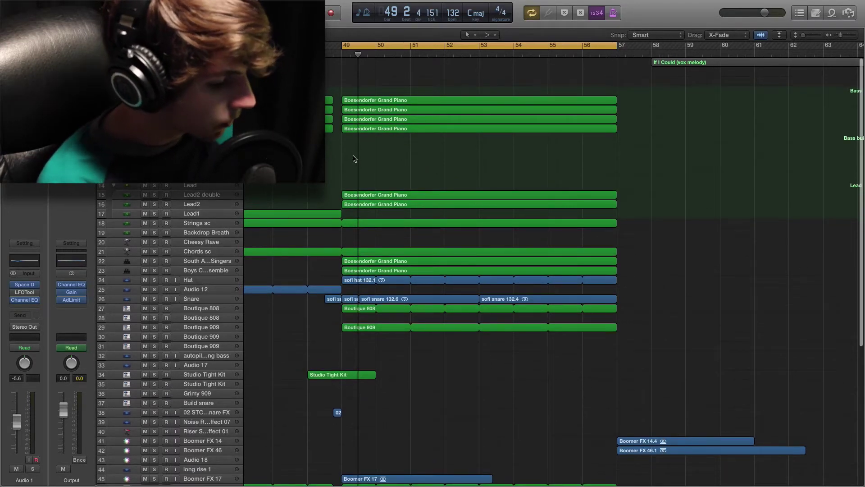
key("space")
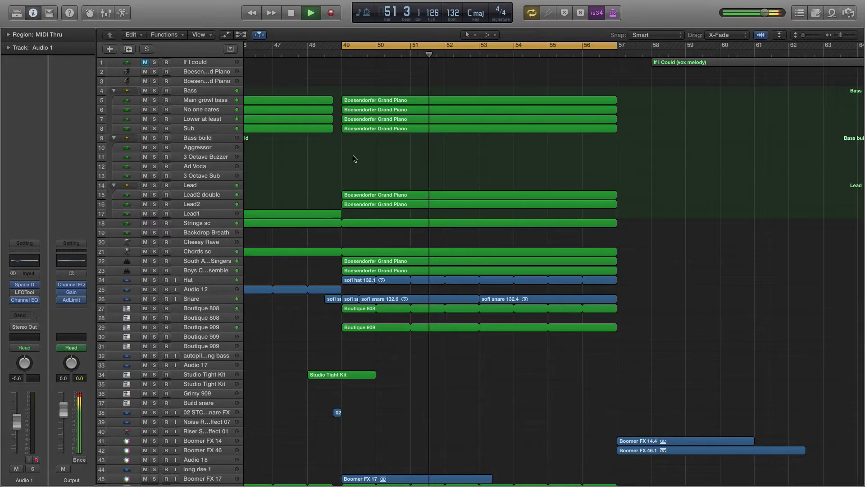
key("space")
- Solo the Boutique 909 on track 29 during loop playback, adding the Boutique 808 on track 27, Hat and Snare one by one
scroll(311, 245, "down", 5)
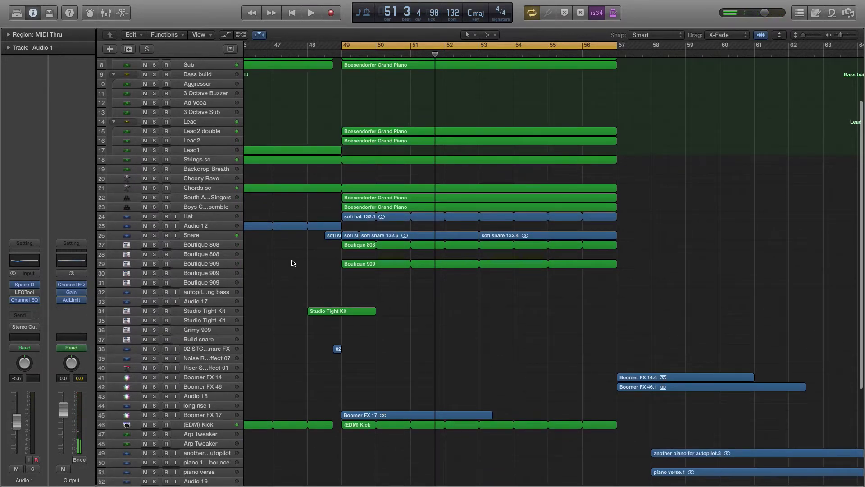
left_click(155, 264)
key("space")
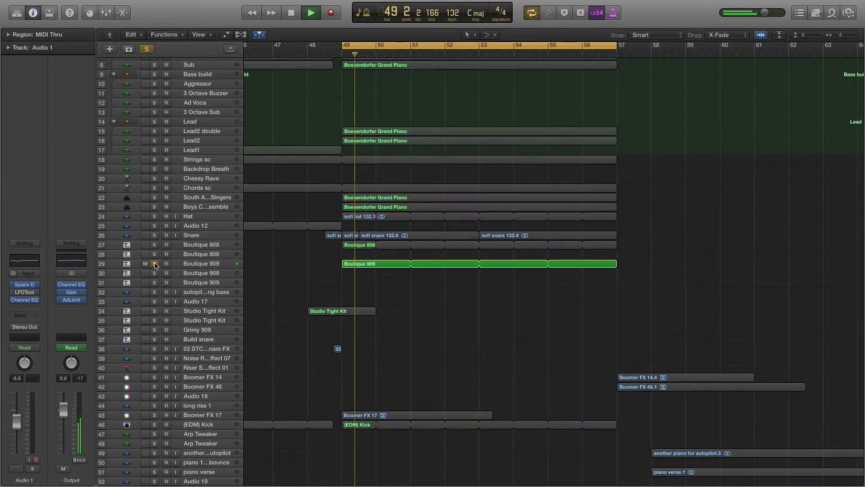
left_click(155, 245)
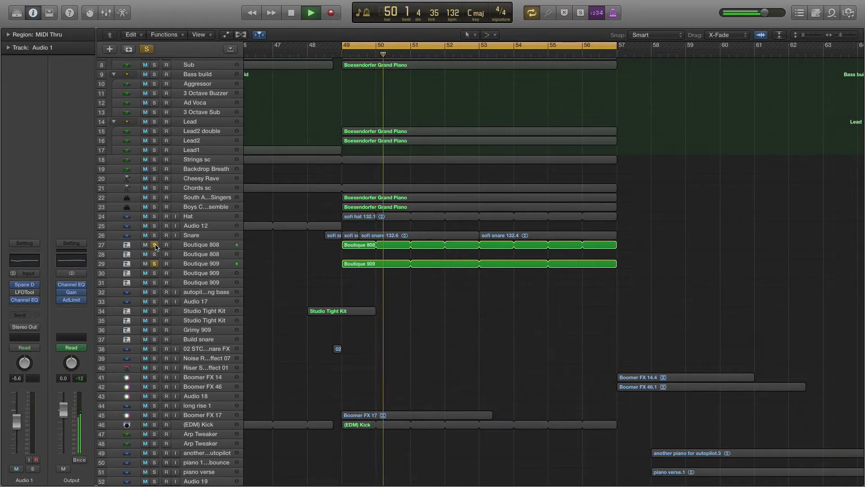
left_click(155, 216)
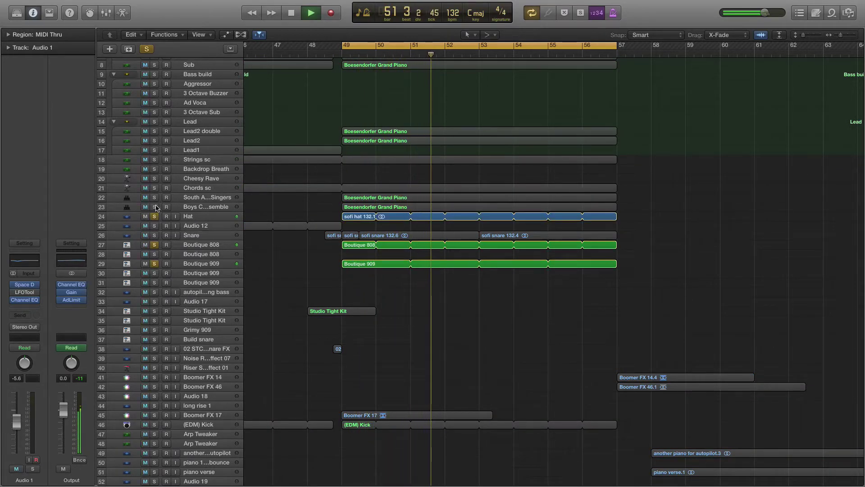
left_click(155, 226)
left_click(155, 226)
left_click(154, 235)
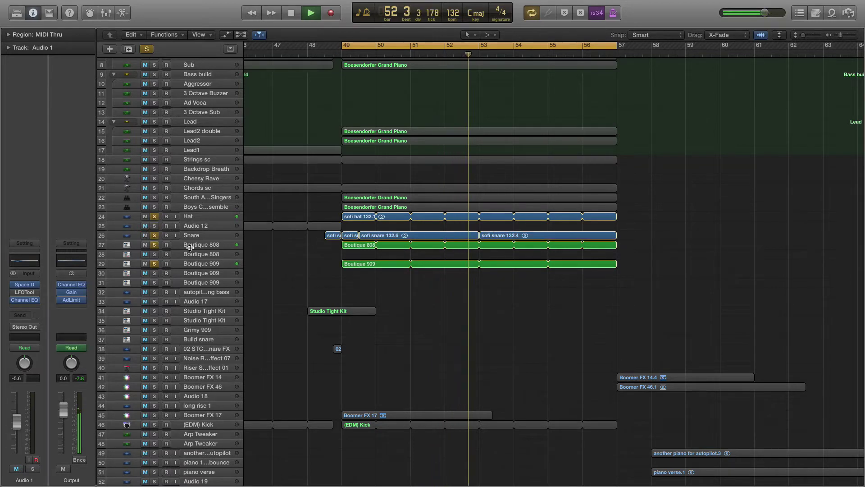
- Add the (EDM) Kick and Boomer FX 17 tracks to the soloed drums while the loop plays
scroll(264, 263, "down", 1)
scroll(264, 262, "down", 1)
left_click(155, 410)
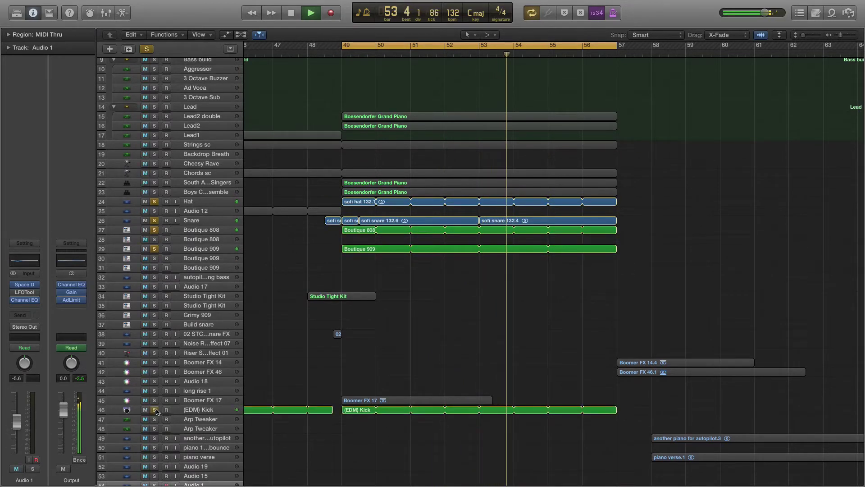
scroll(324, 327, "down", 3)
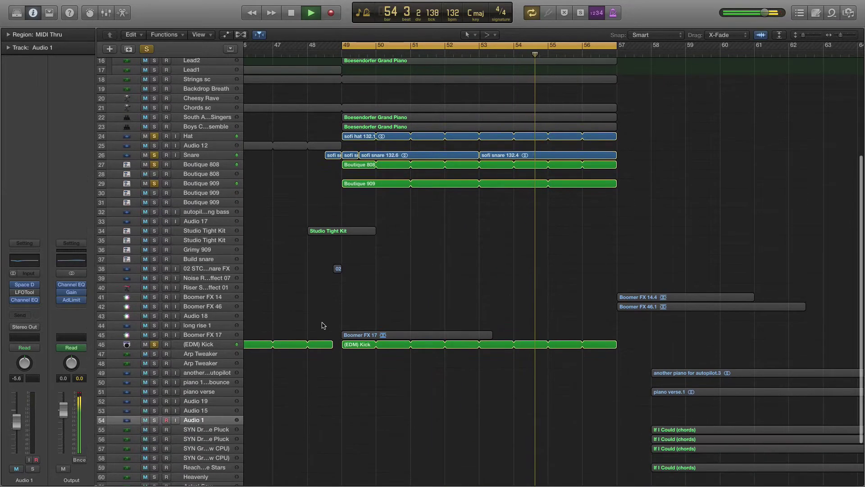
left_click(155, 335)
- Add the two vocal ensemble tracks, 23 and 22, to the soloed tracks during playback
scroll(289, 319, "up", 3)
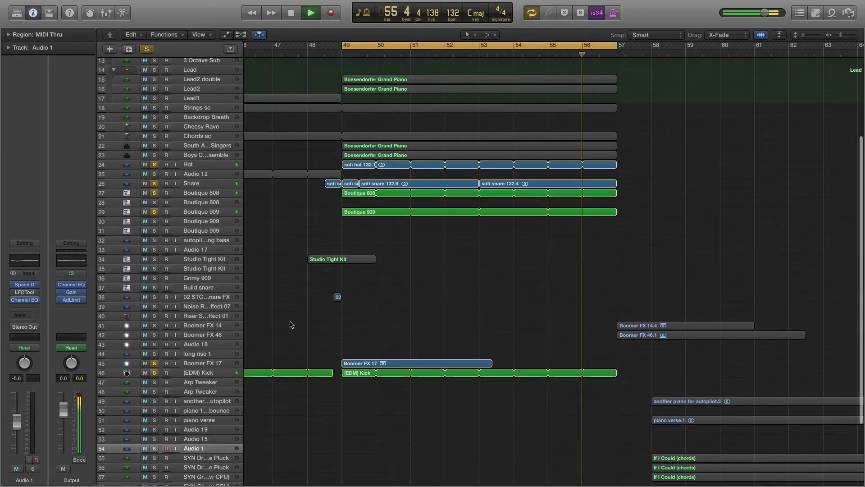
scroll(282, 247, "up", 2)
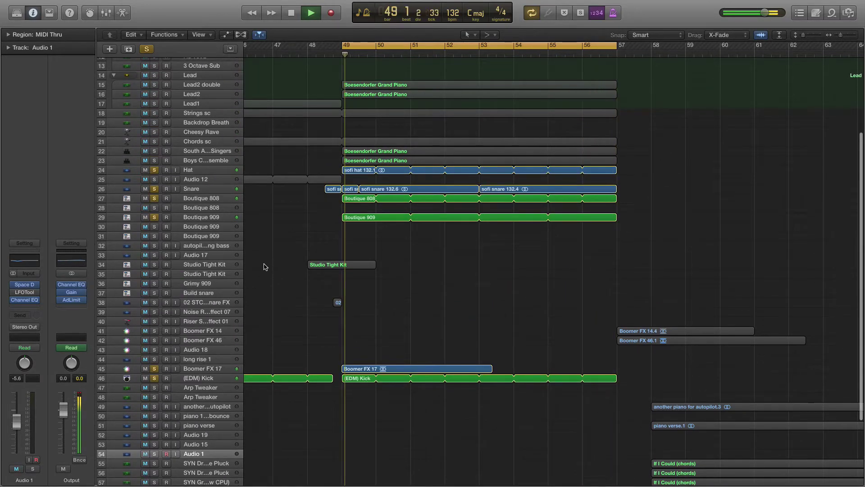
scroll(266, 265, "up", 1)
left_click(154, 175)
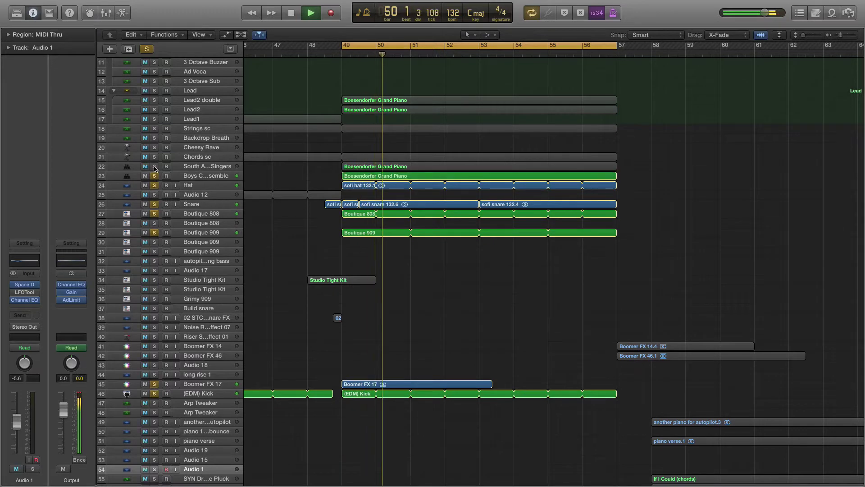
left_click(154, 166)
- Bring in the Chords sc, Strings sc, Lead2 and Lead2 double tracks by soloing them in turn
scroll(150, 243, "up", 9)
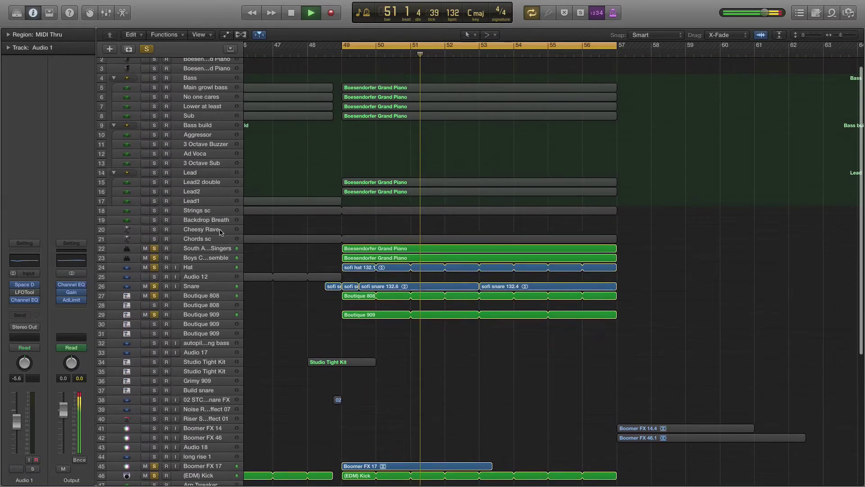
left_click(154, 239)
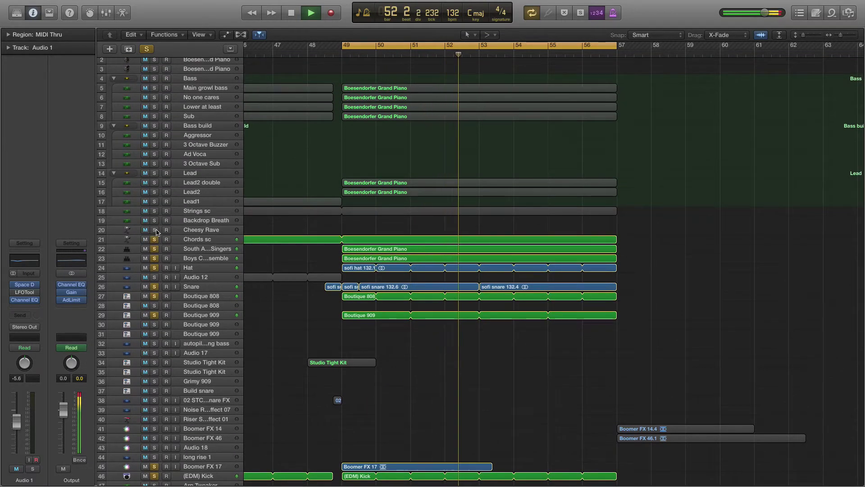
left_click(154, 211)
scroll(289, 228, "up", 1)
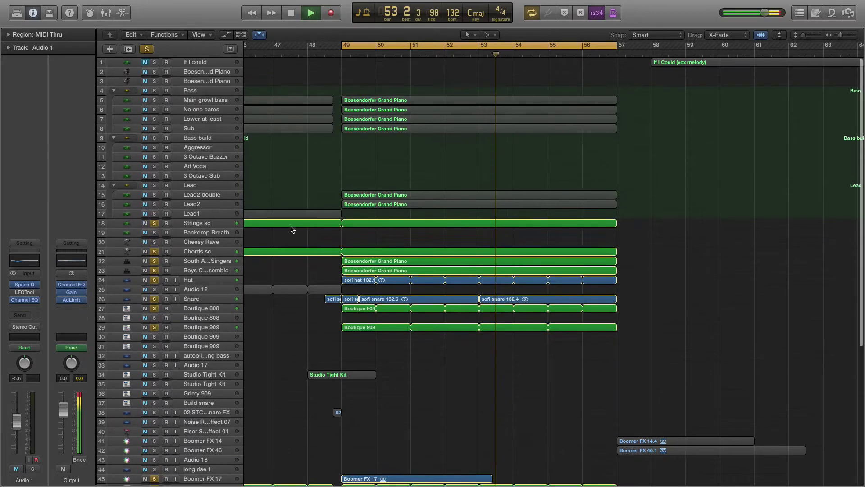
left_click(154, 204)
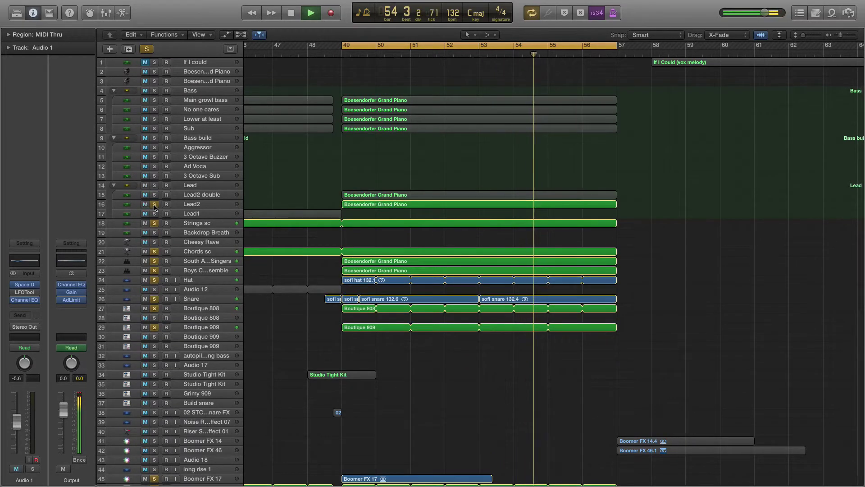
left_click(154, 195)
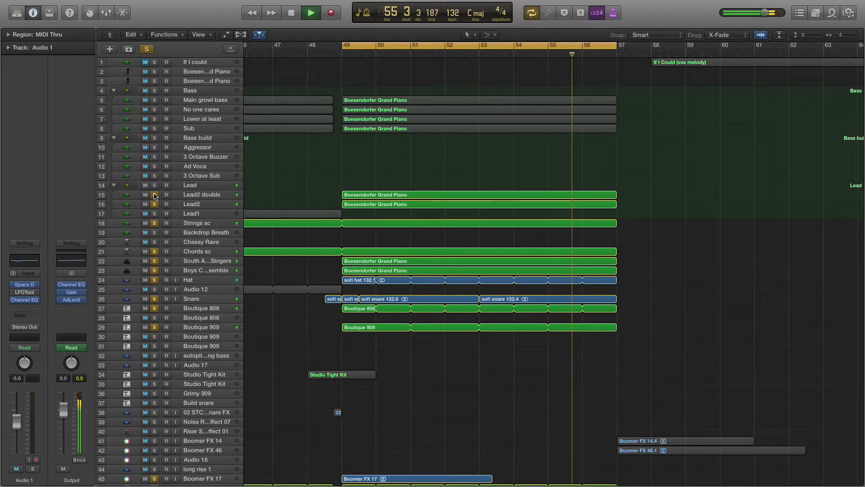
- Solo the four bass layers in turn: Sub, Lower at least, No one cares and Main growl bass
left_click(155, 128)
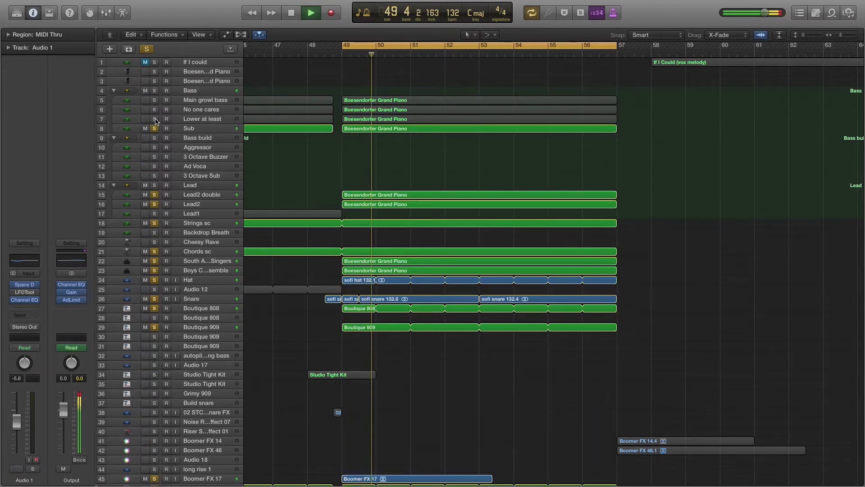
left_click(154, 119)
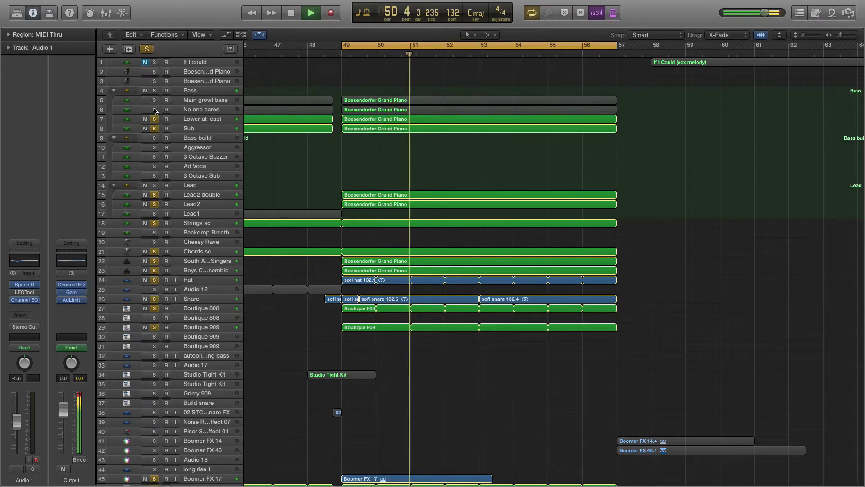
left_click(154, 110)
left_click(154, 100)
- Stop playback and clear the solo state of all tracks
scroll(357, 163, "down", 9)
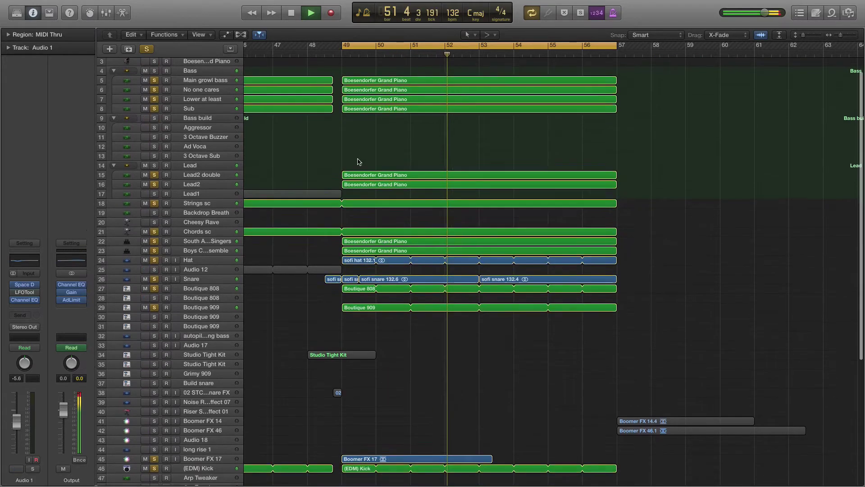
key("space")
left_click(151, 49)
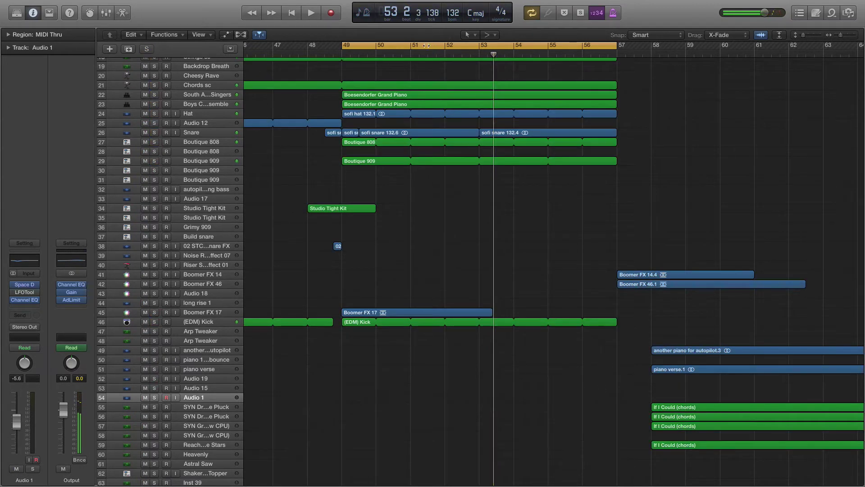
- Solo the (EDM) Kick from bar 49, add the Snare during playback, and stop after listening to both
scroll(455, 166, "up", 6)
scroll(453, 203, "down", 4)
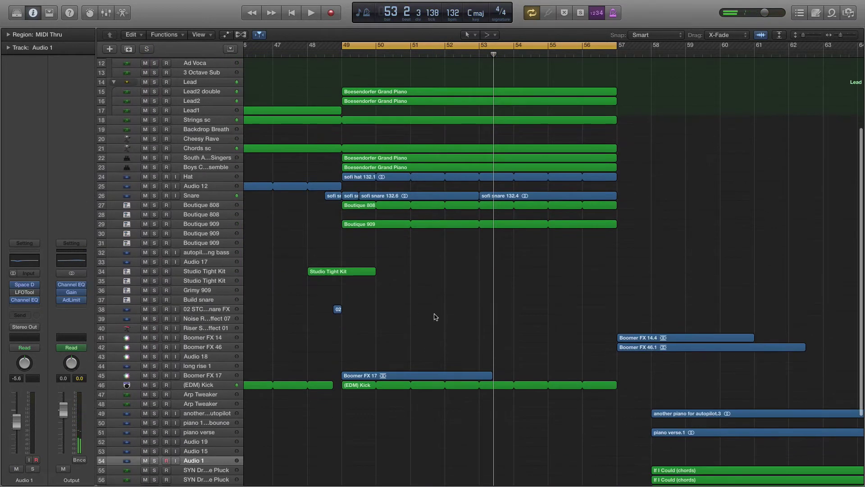
left_click(196, 385)
key("s")
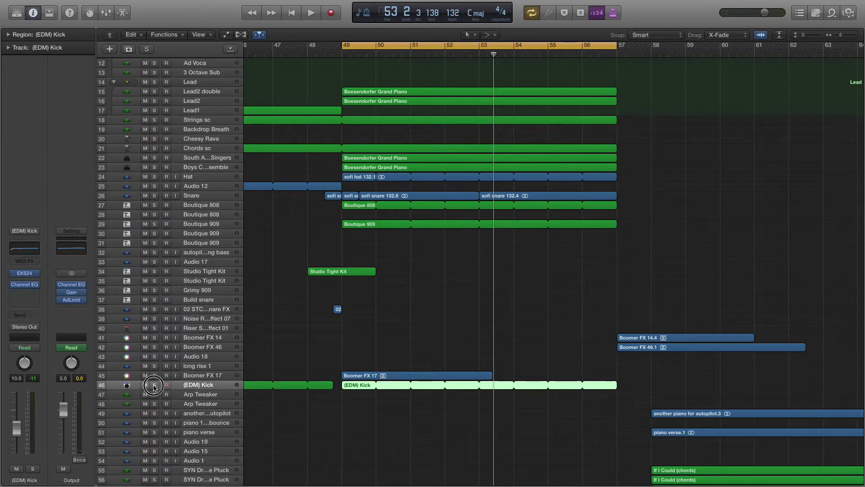
key("space")
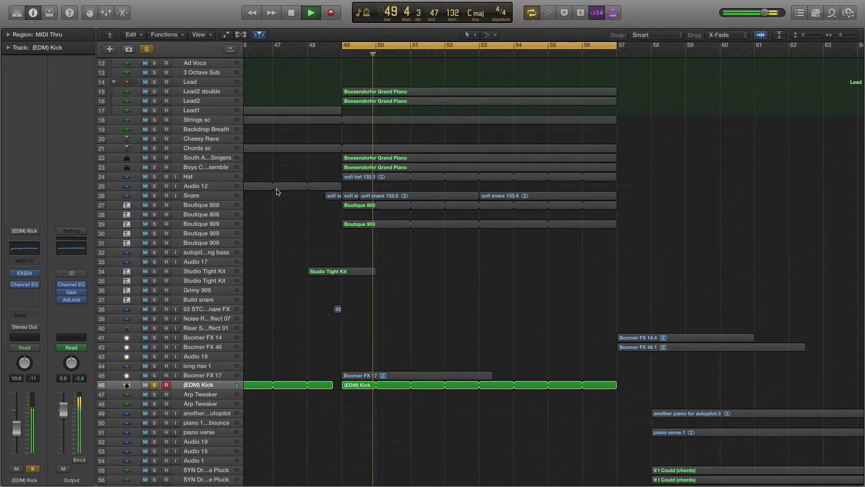
left_click(155, 195)
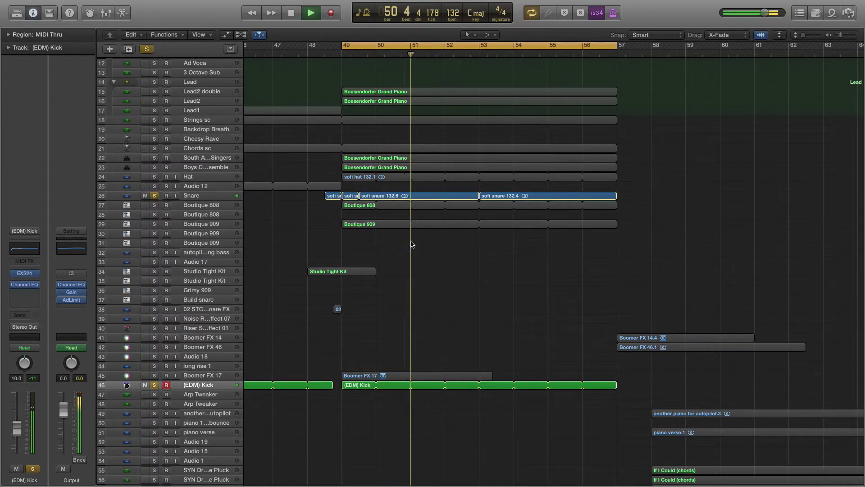
scroll(411, 244, "up", 2)
scroll(412, 244, "right", 5)
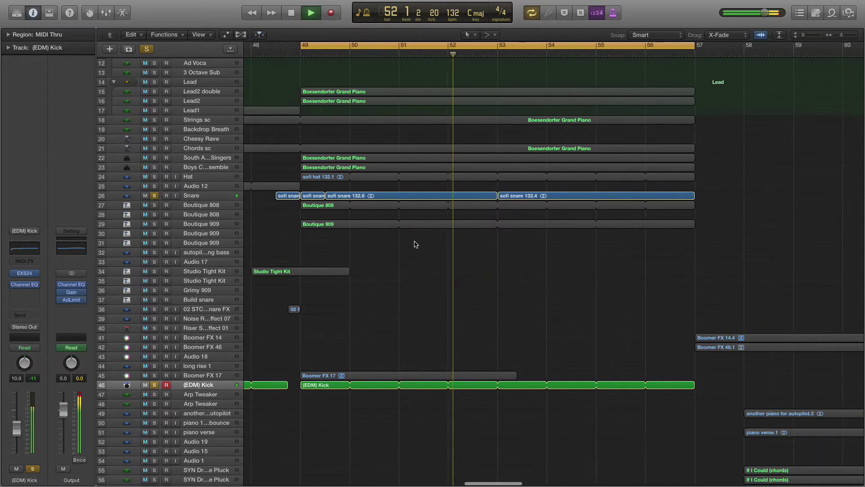
key("space")
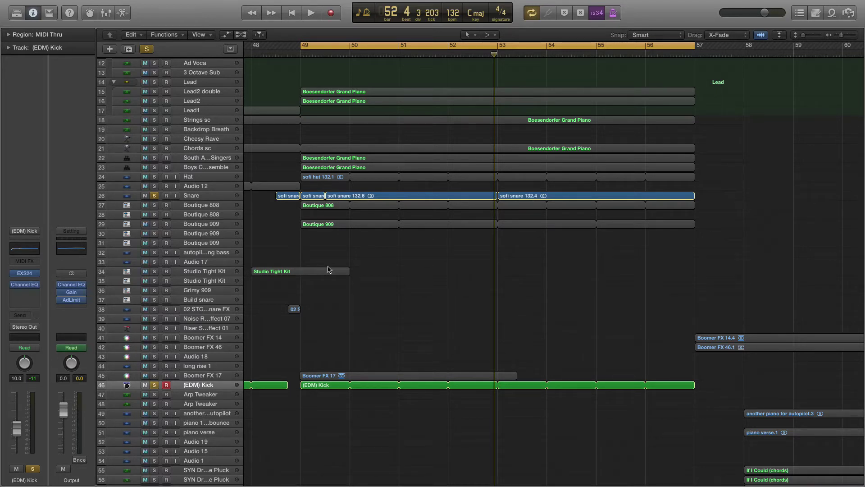
- Replay the loop and add the Hat, Boutique 808 (track 27) and Boutique 909 (track 29) to the soloed kick and snare
key("space")
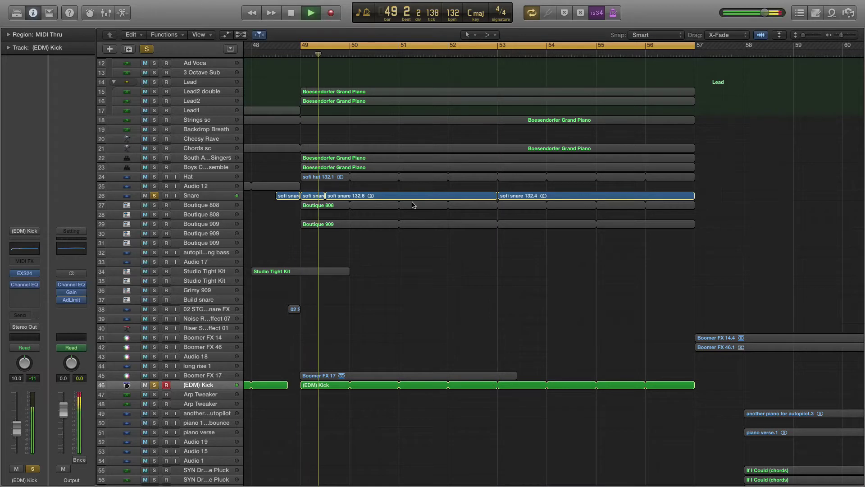
left_click(154, 176)
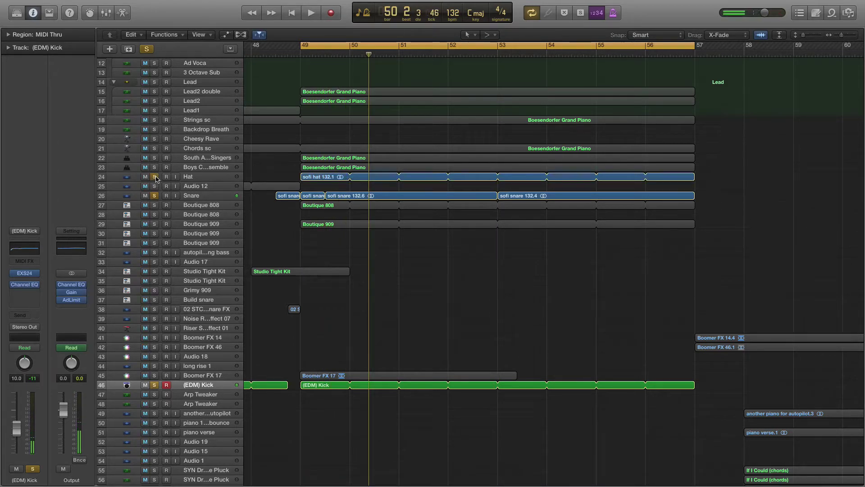
left_click(154, 205)
key("space")
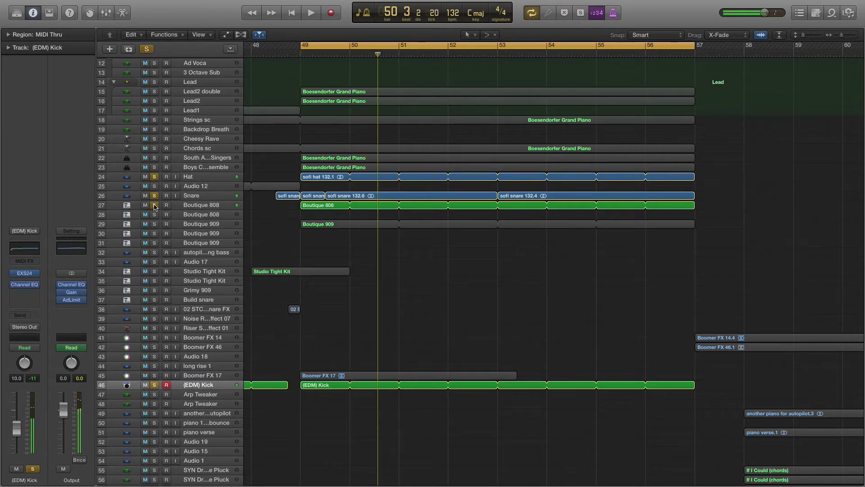
key("space")
left_click(155, 224)
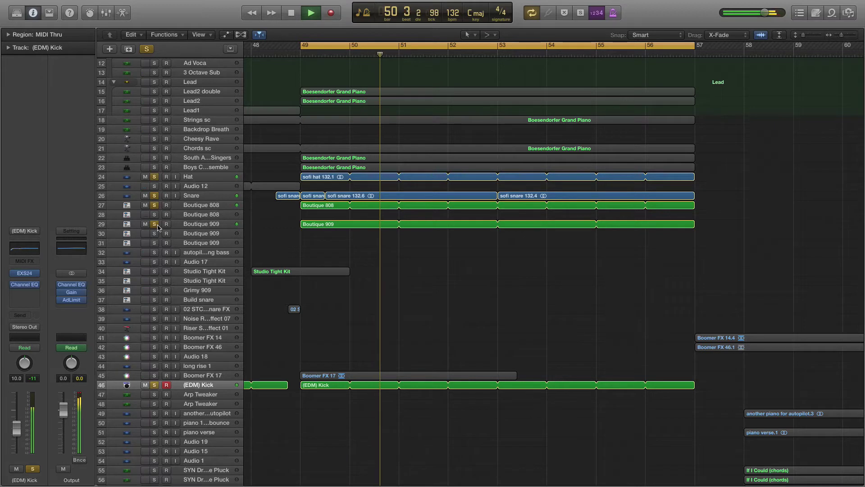
key("space")
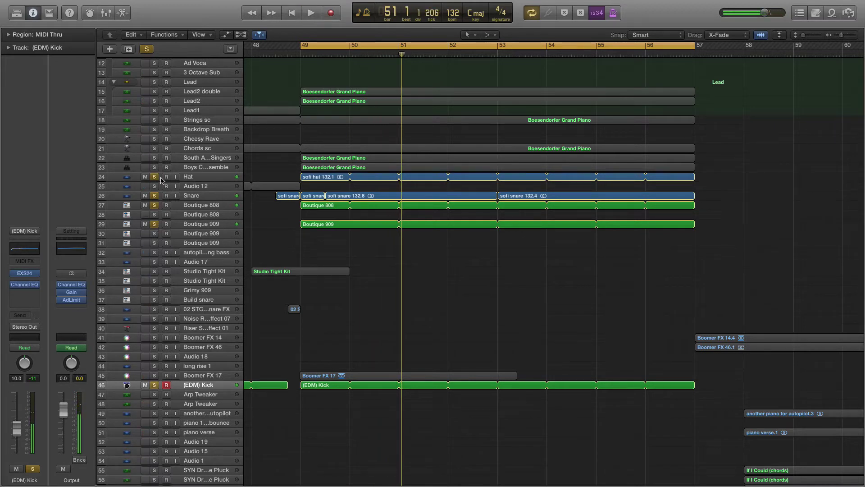
- Turn off solo on Hat, Snare and (EDM) Kick, select the Boutique 808 on track 27, and play the remaining soloed percussion
left_click(154, 177)
left_click(154, 196)
left_click(157, 385)
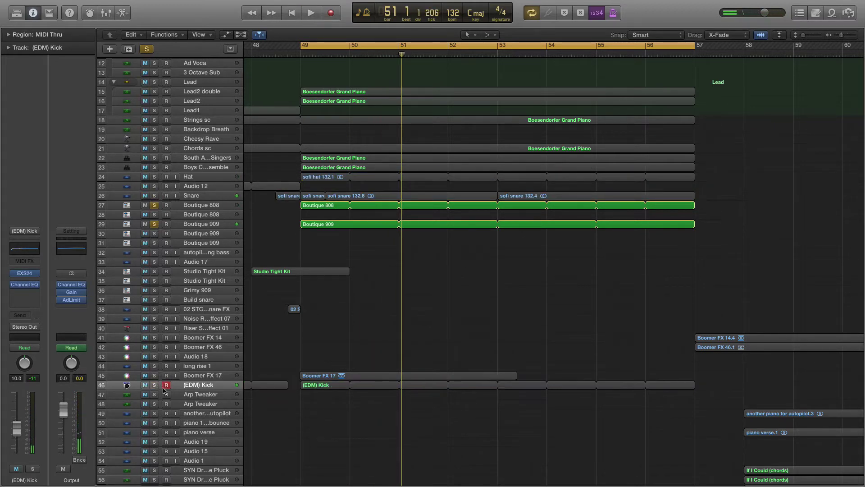
left_click(211, 205)
key("space")
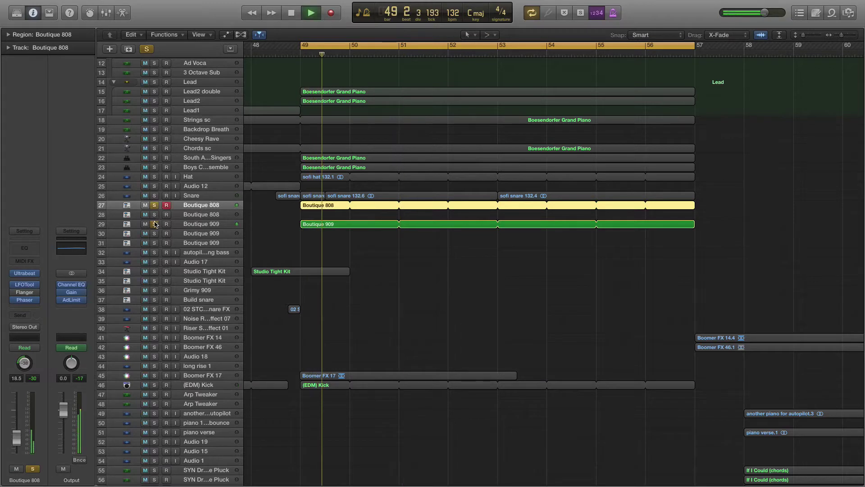
- Compare the percussion loop with Boutique 909 (track 29) out of and back in solo, select that track and stop playback
left_click(154, 224)
left_click(154, 224)
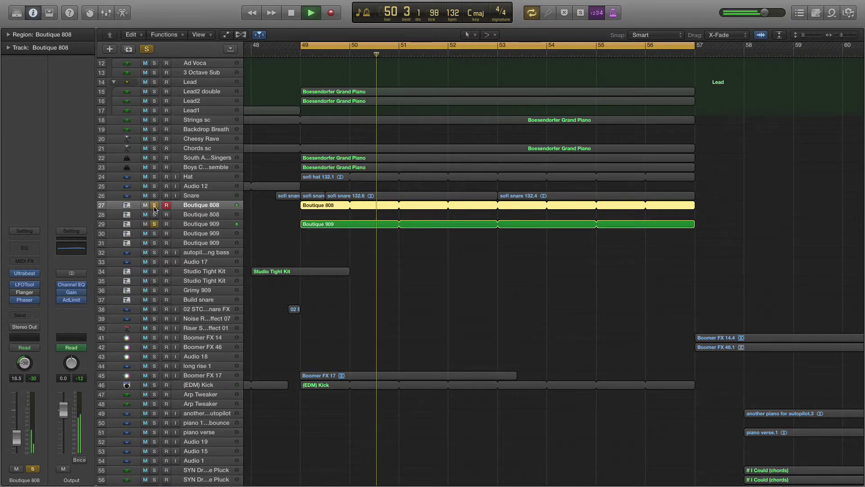
left_click(202, 224)
key("space")
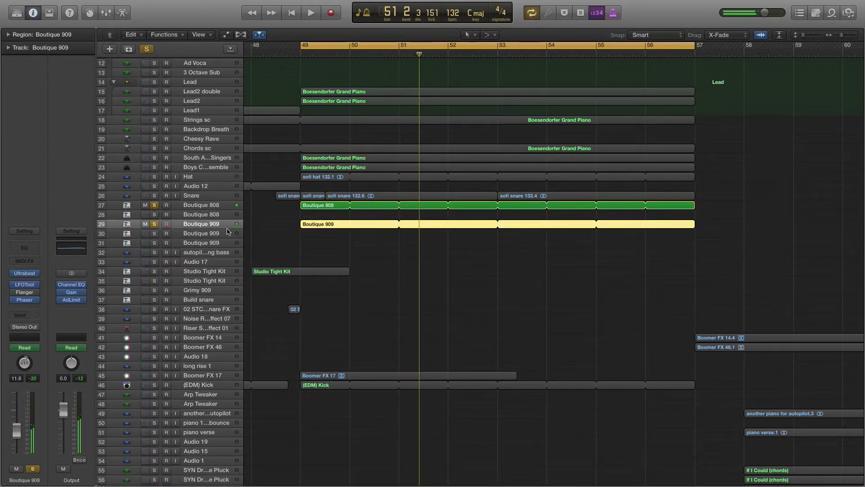
- Play the soloed percussion with the (EDM) Kick added, stop, and turn off solo on Boutique 808, Boutique 909 and the kick
left_click(155, 386)
key("space")
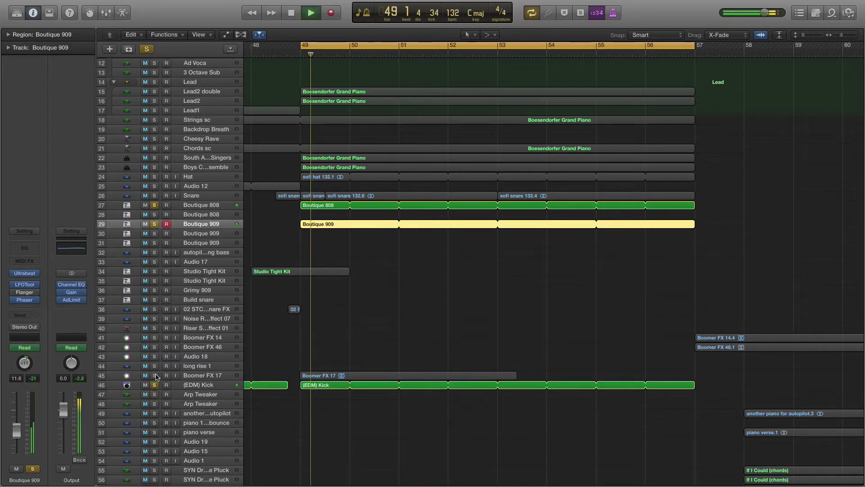
left_click(154, 206)
left_click(156, 224)
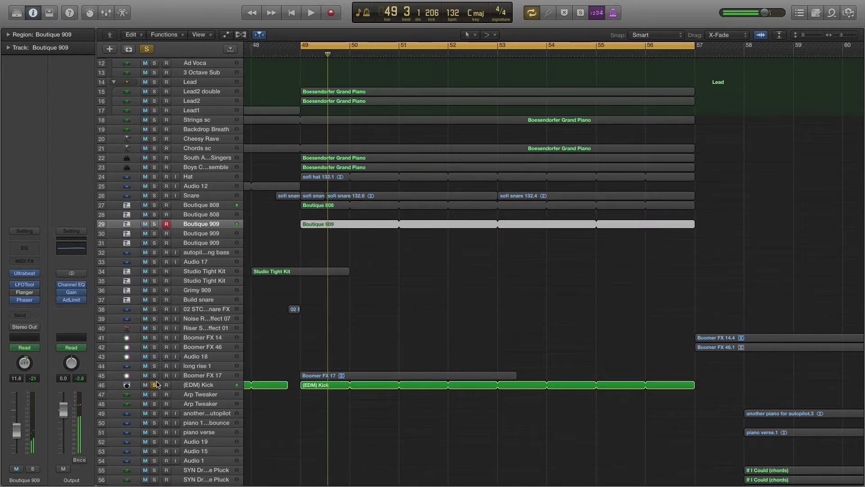
left_click(154, 385)
- Select and solo the Main growl bass track and play it through the loop starting at bar 49
scroll(346, 178, "up", 10)
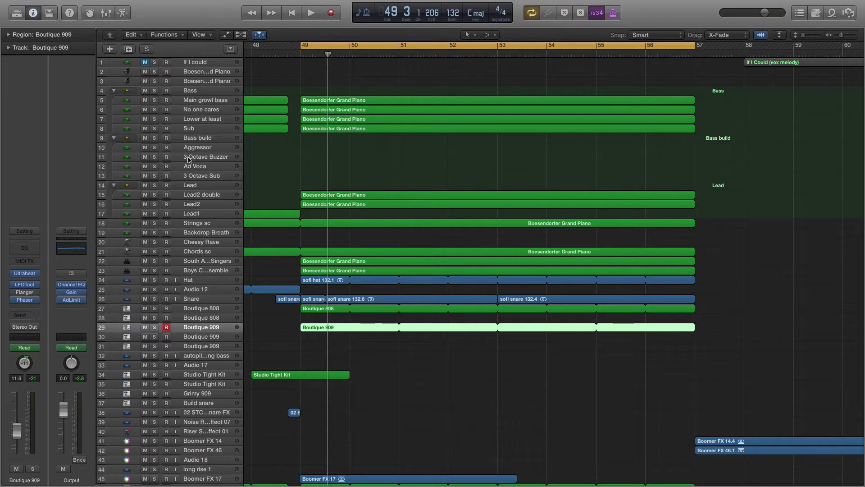
left_click(207, 101)
left_click(155, 100)
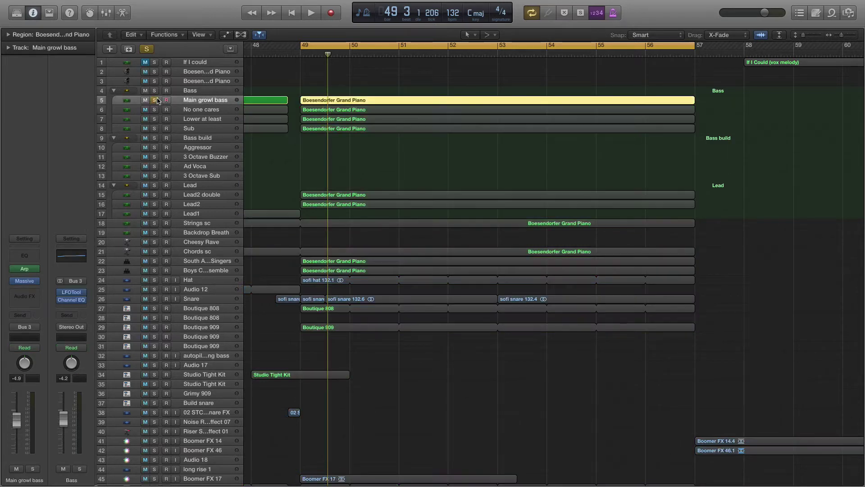
key("super+Right")
key("space")
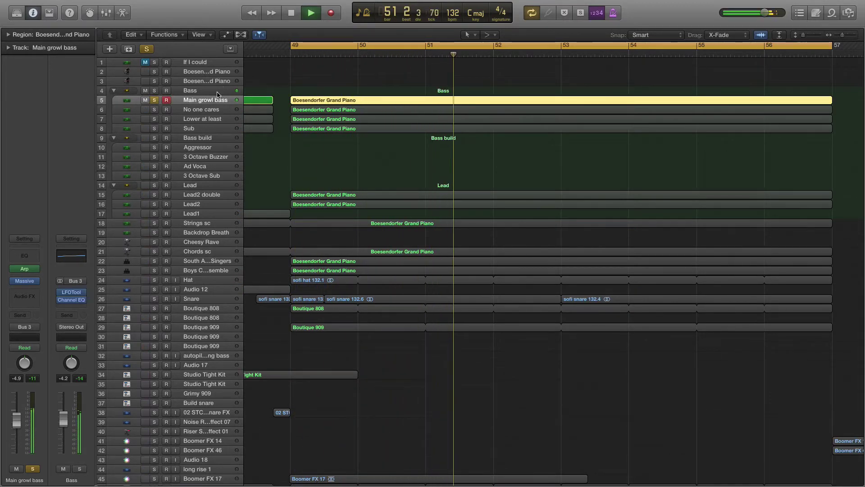
- Select the Bass stack and replay the soloed growl bass with the stack's LFOTool bypassed
key("Up")
key("space")
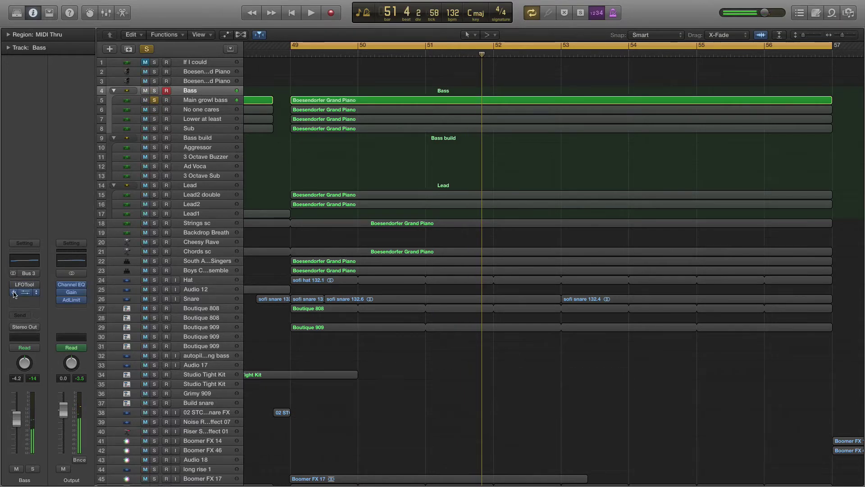
key("space")
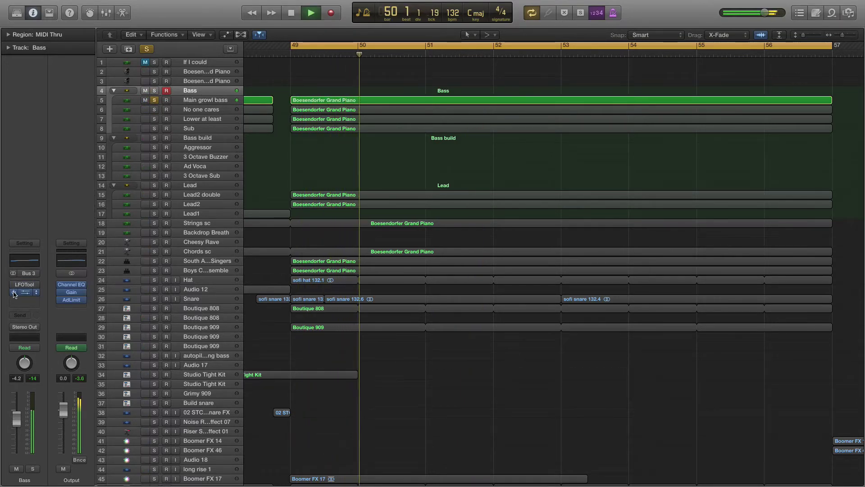
- Return to the Main growl bass track, open its Arpeggiator to examine the settings, and close the plug-in
left_click(207, 101)
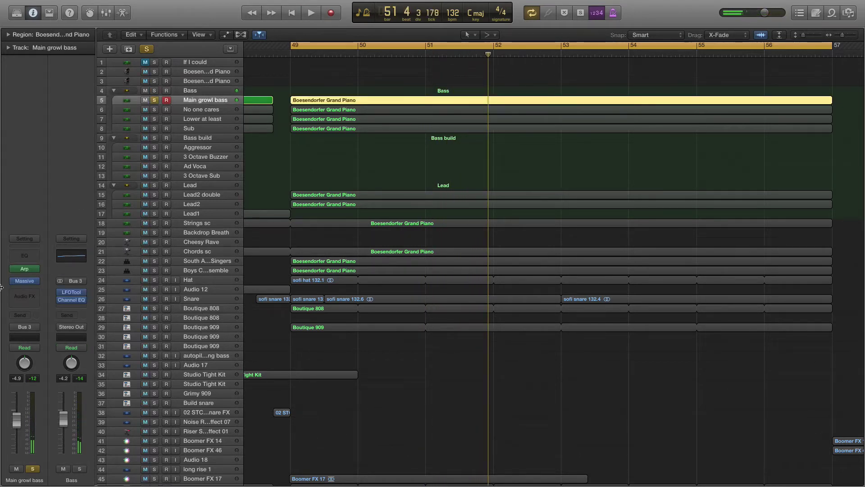
left_click(24, 268)
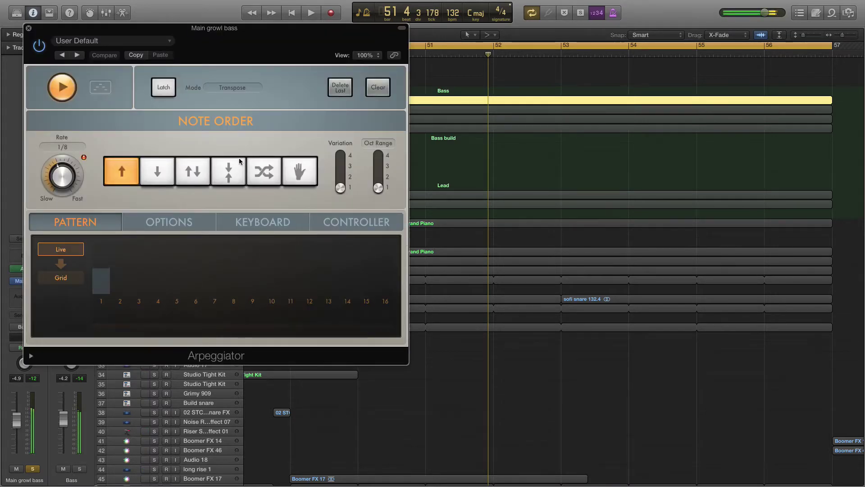
key("super+w")
- Solo No one cares instead of Main growl bass and play it briefly from bar 49
left_click(154, 109)
left_click(155, 100)
key("space")
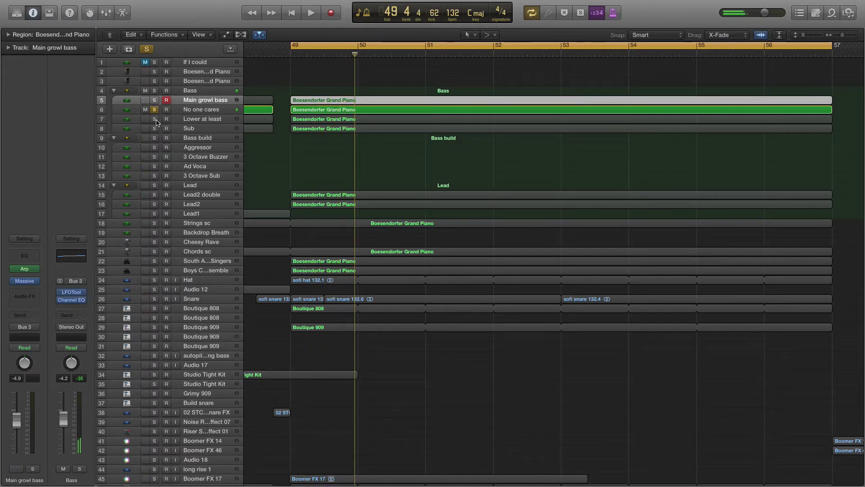
- Move the solo from No one cares to Lower at least, play that layer, and stop
left_click(154, 119)
left_click(155, 109)
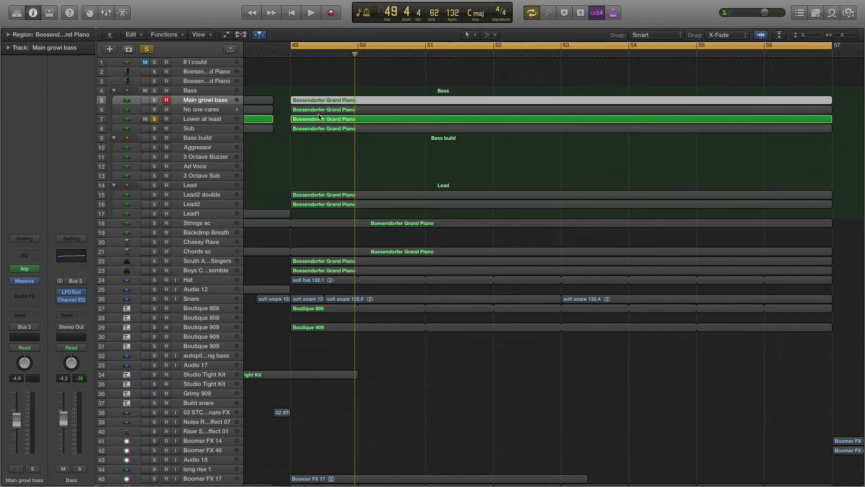
key("space")
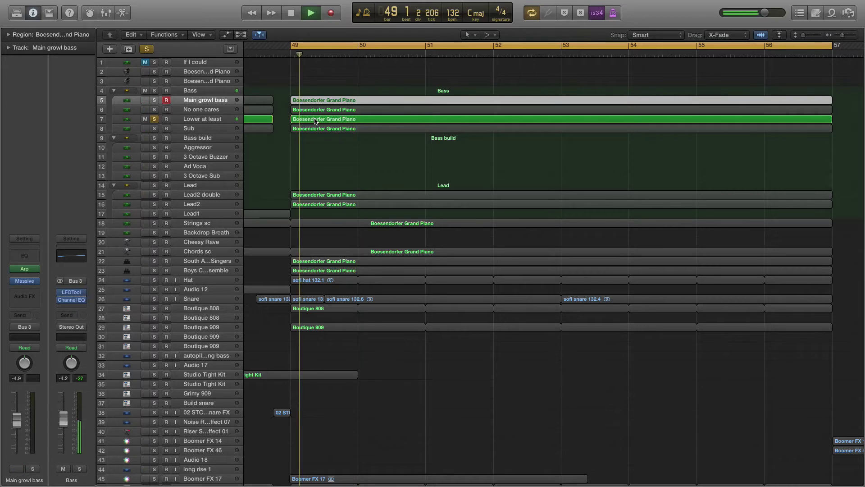
key("space")
- Solo the Sub track in place of Lower at least, play it alone, and stop
left_click(155, 128)
left_click(154, 119)
key("space")
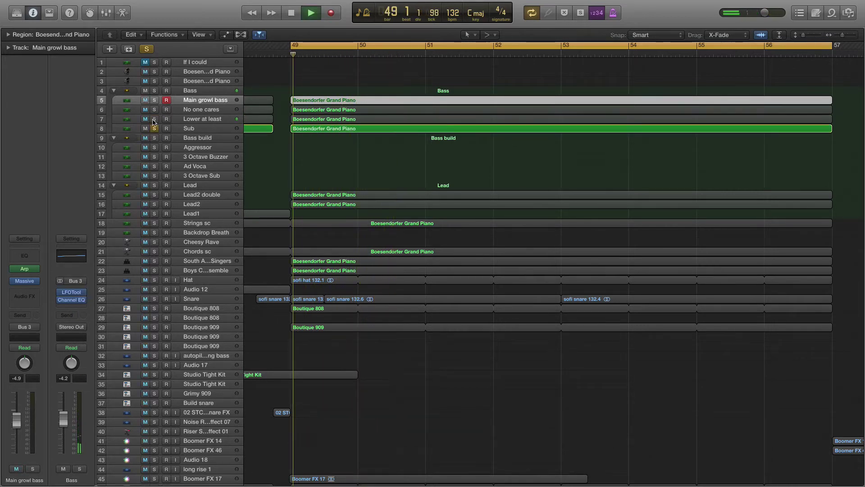
key("space")
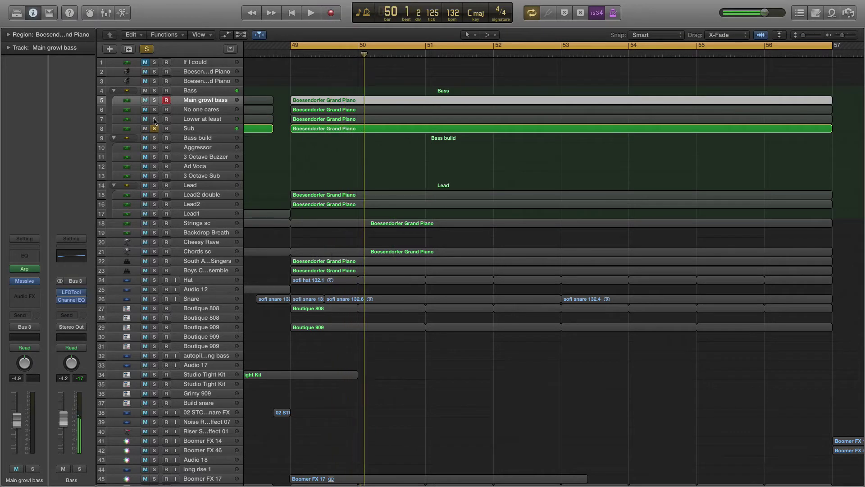
- Play Sub with Lower at least, Main growl bass and No one cares added to the solo, stop, and clear all solos
left_click(155, 119)
key("space")
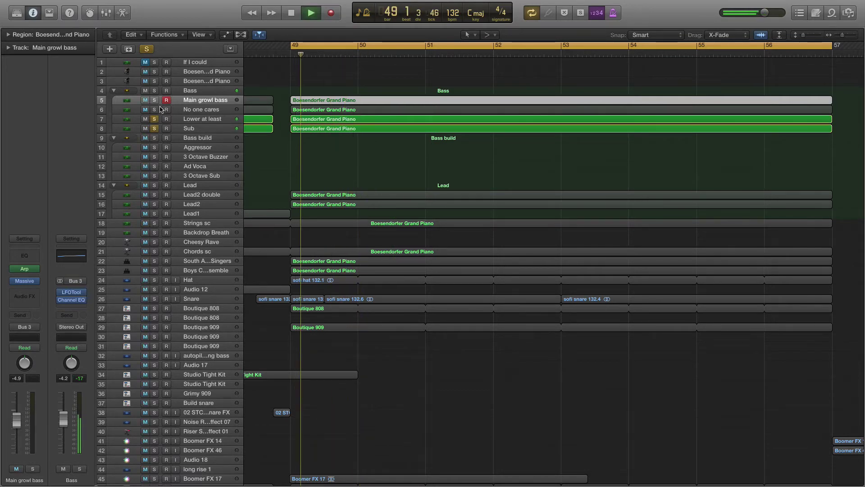
left_click(153, 100)
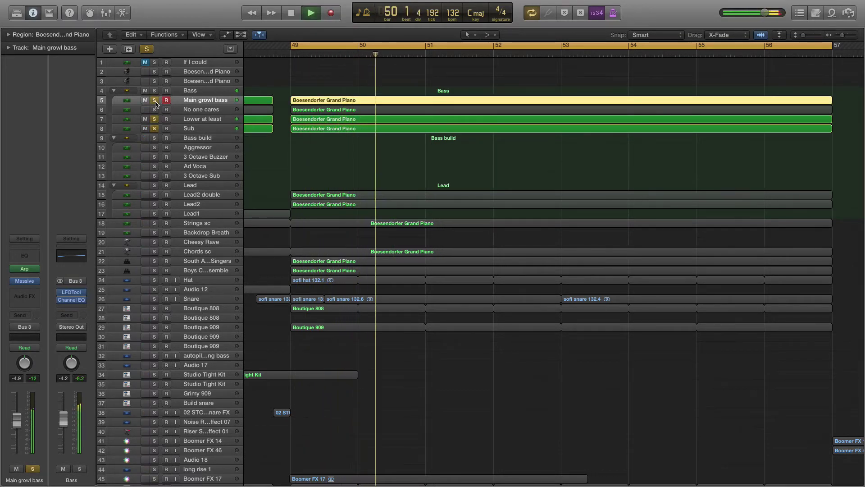
left_click(153, 111)
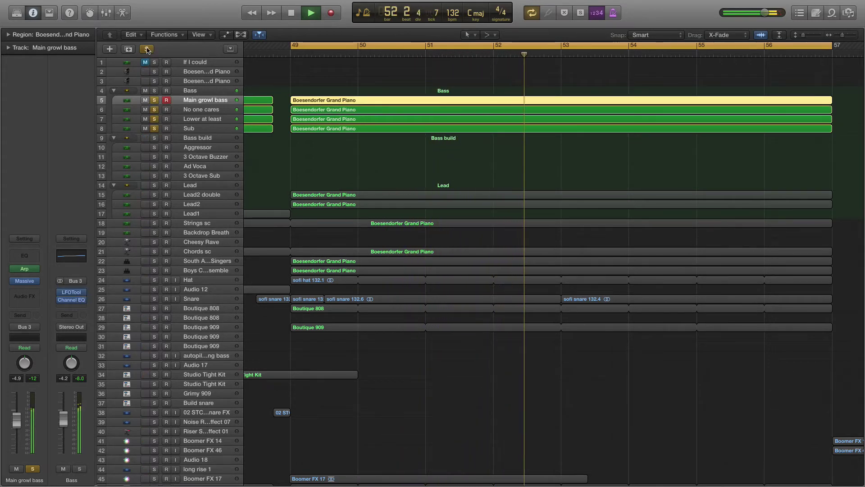
key("space")
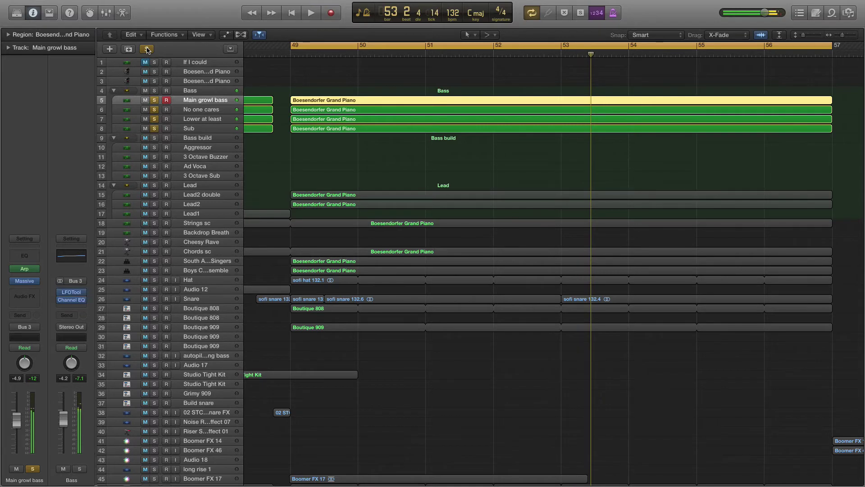
left_click(148, 50)
- Solo and select the Lead2 track in the Lead stack and play it from bar 49
left_click(351, 195)
scroll(324, 153, "down", 1)
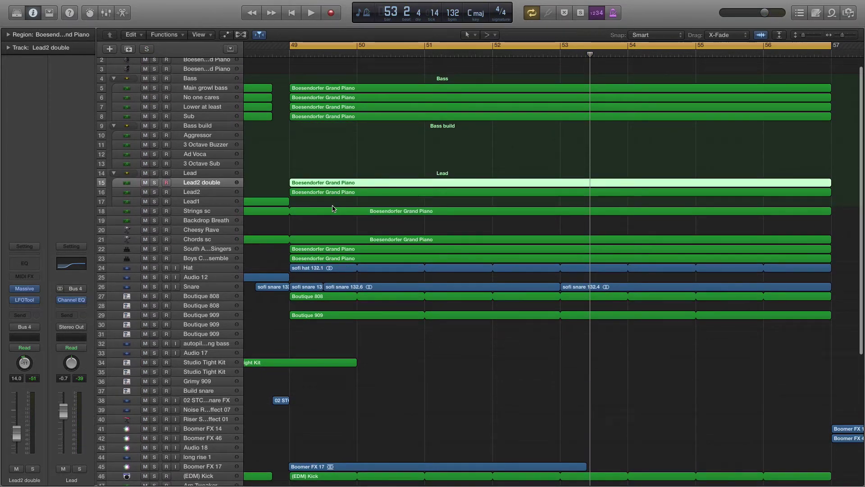
left_click(154, 192)
left_click(212, 197)
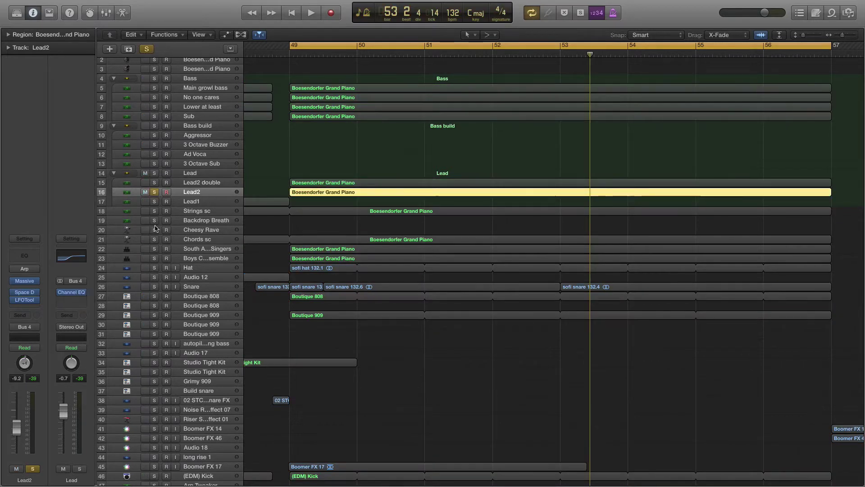
key("space")
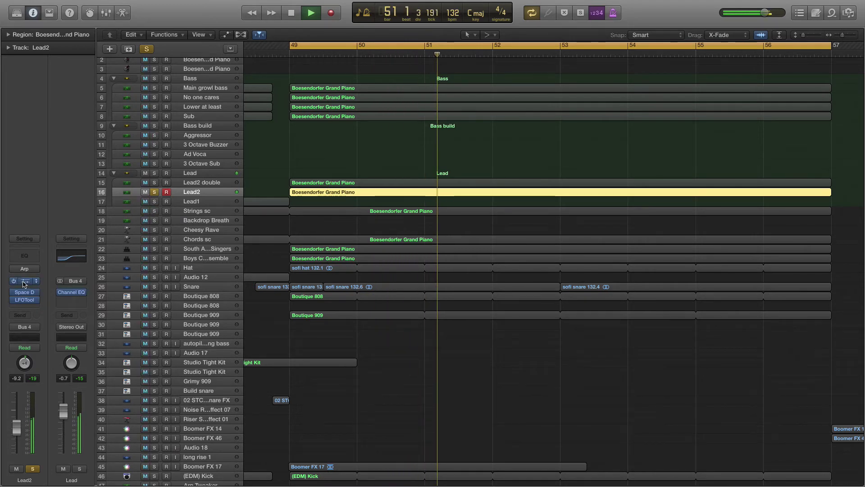
- Open the Massive synth on Lead2 to examine its patch, close it, and replay the soloed Lead2 briefly
left_click(53, 280)
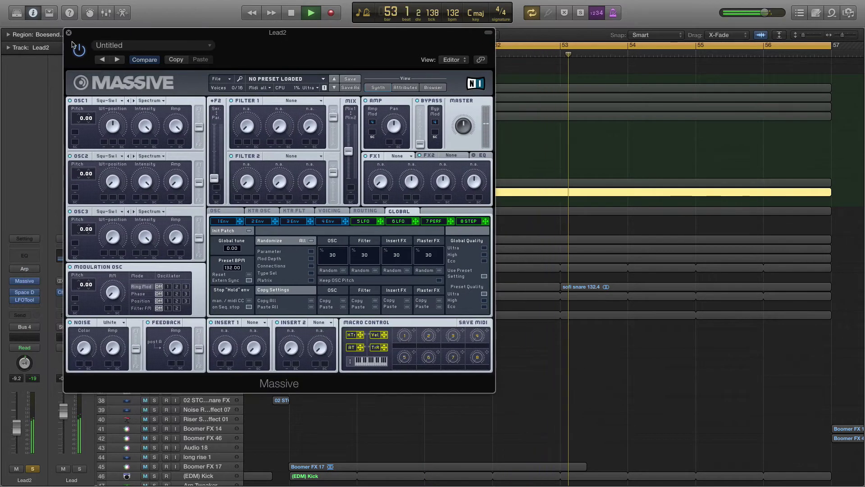
key("space")
left_click(68, 32)
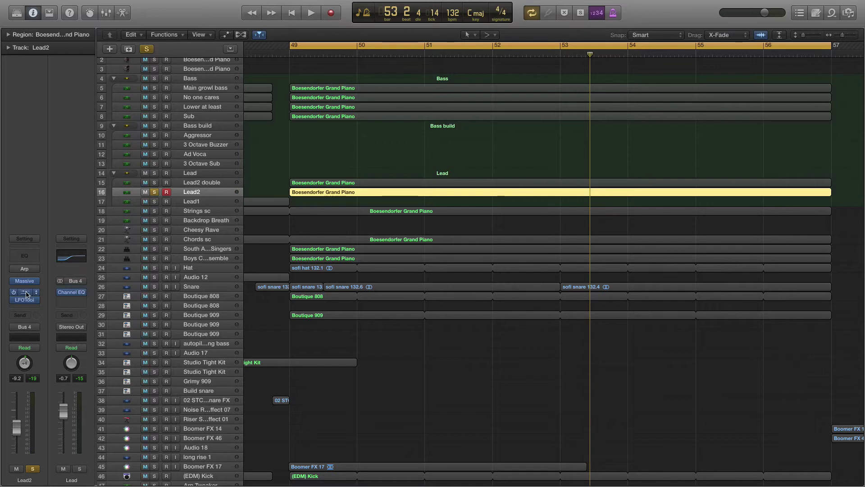
key("space")
key("space")
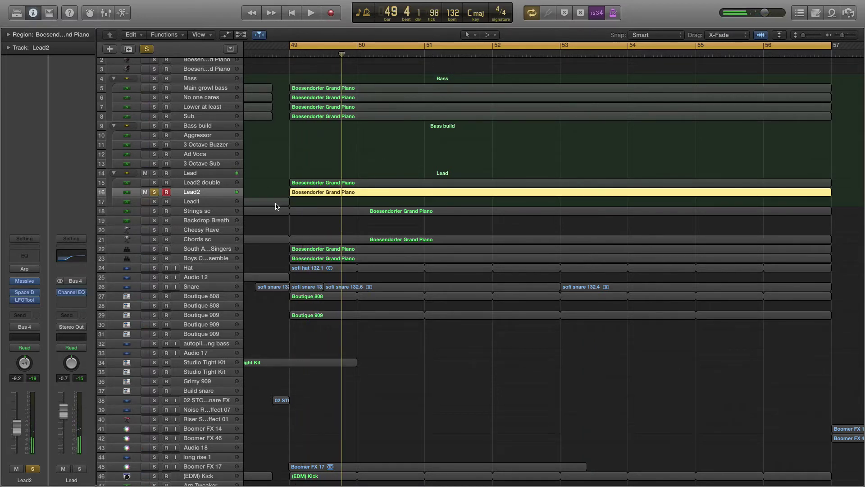
- Solo Lead2 double without Lead2, play it alone, add Lead2 back to the solo during playback, and stop
left_click(155, 183)
left_click(208, 184)
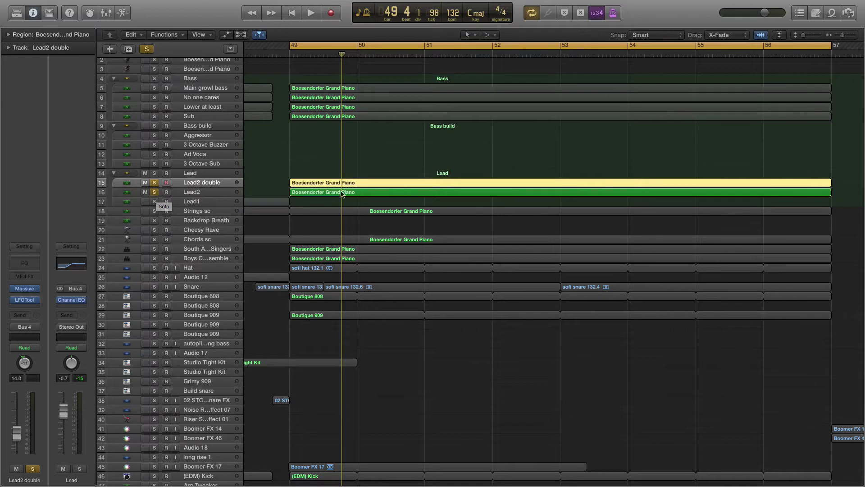
left_click(154, 193)
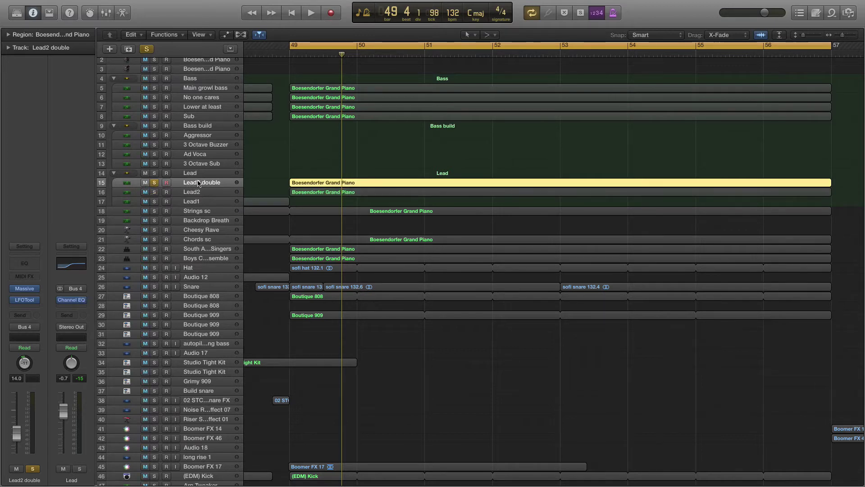
key("space")
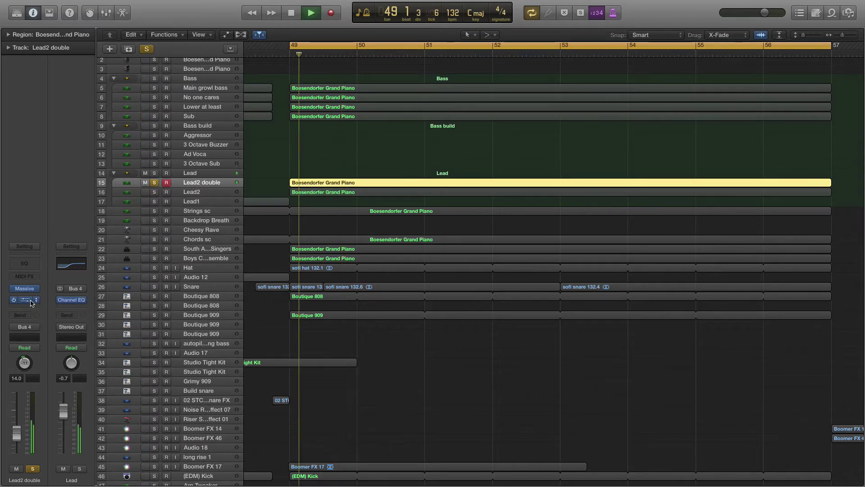
left_click(154, 194)
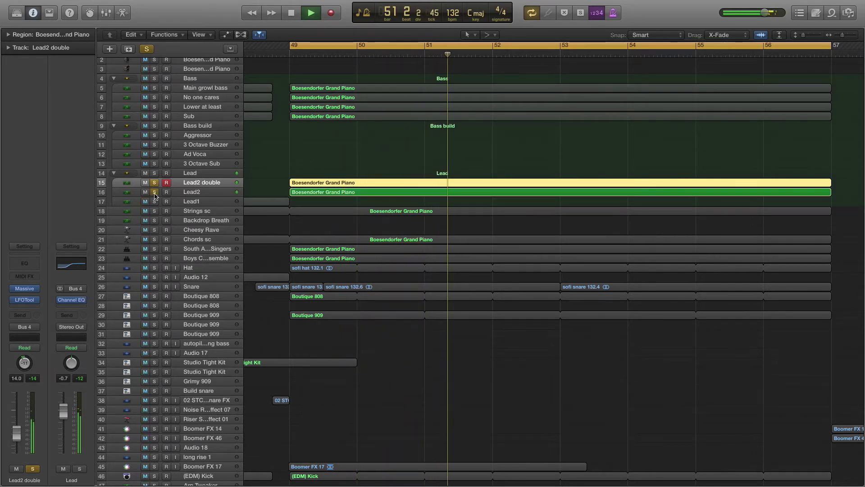
key("space")
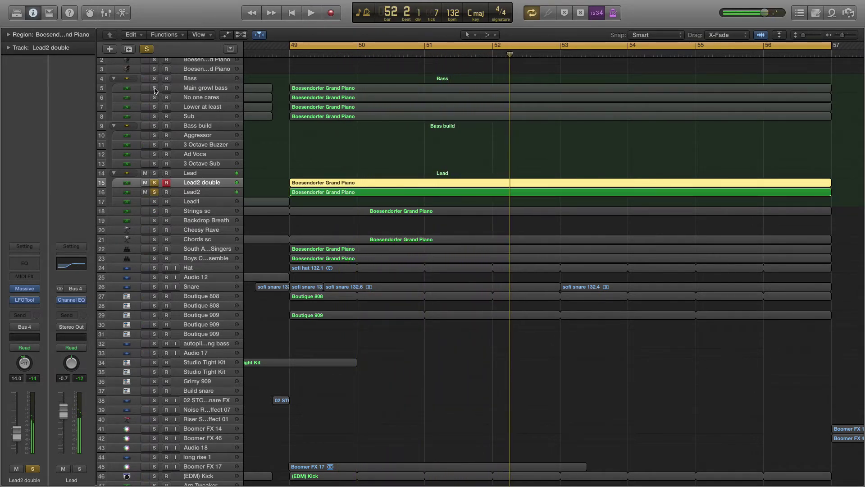
- Play the soloed leads together with the Bass stack, stop, and turn off solo on Bass, Lead2 double and Lead2
left_click(155, 79)
key("space")
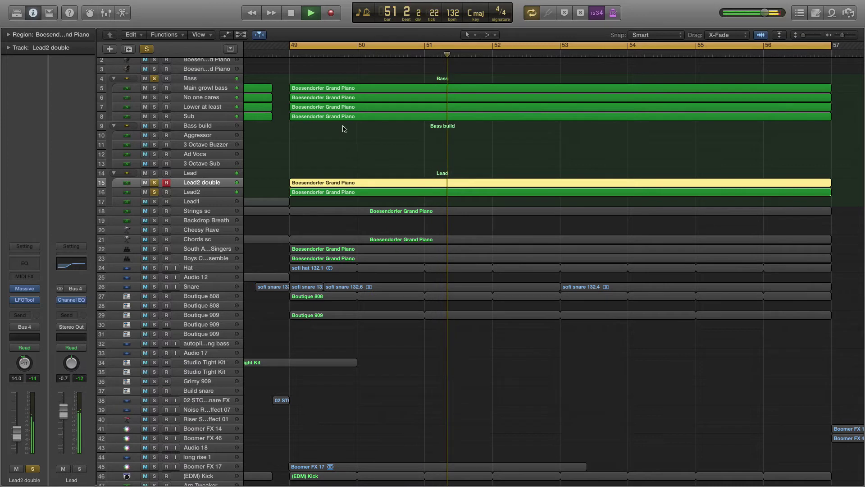
left_click(155, 79)
left_click(154, 182)
left_click(155, 192)
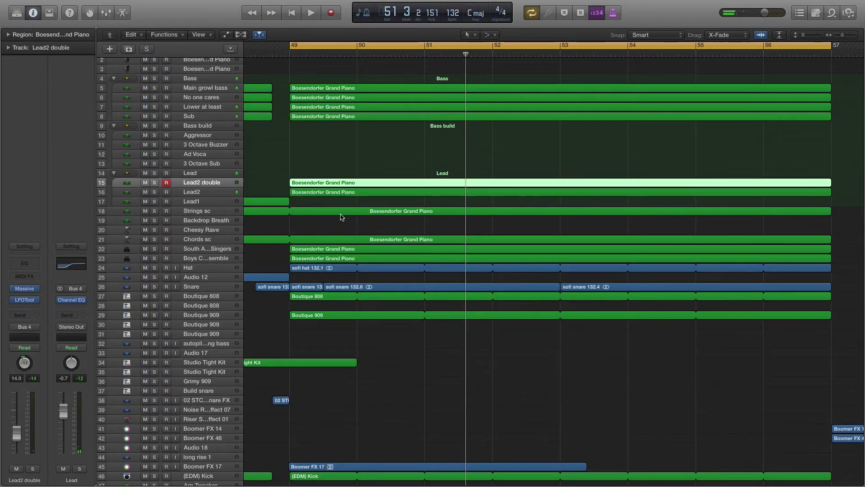
- Select and solo the Strings sc track and play it through the loop
left_click(218, 212)
left_click(154, 211)
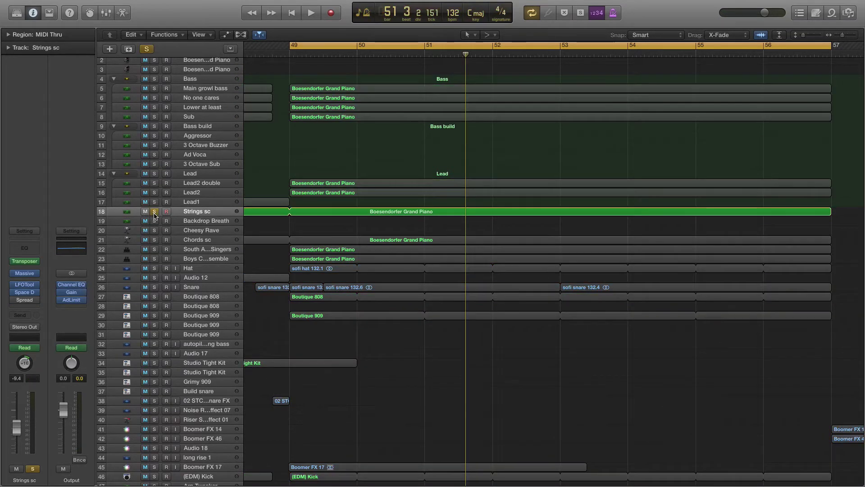
key("space")
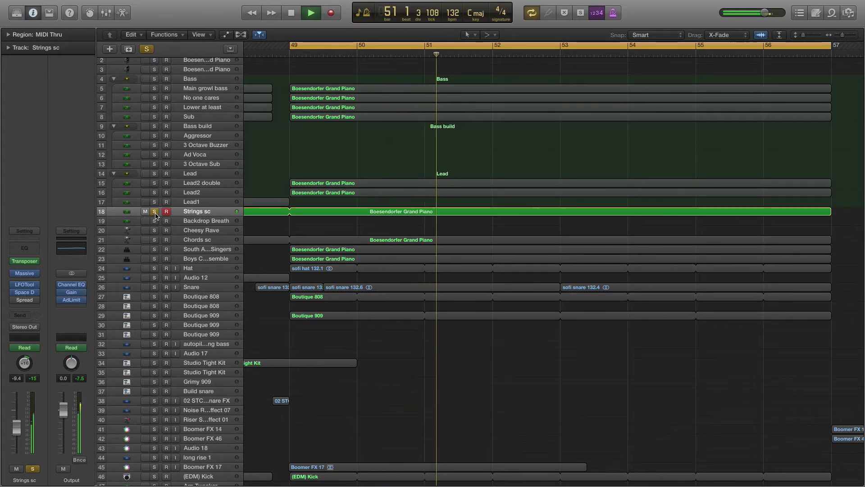
- Stop playback, solo Chords sc in place of Strings sc, play it with its track selected, and stop
key("space")
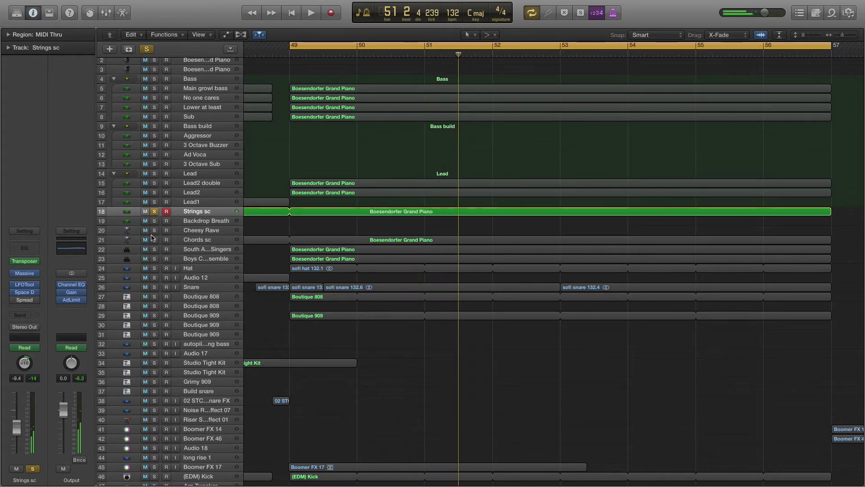
left_click(154, 240)
left_click(154, 211)
key("space")
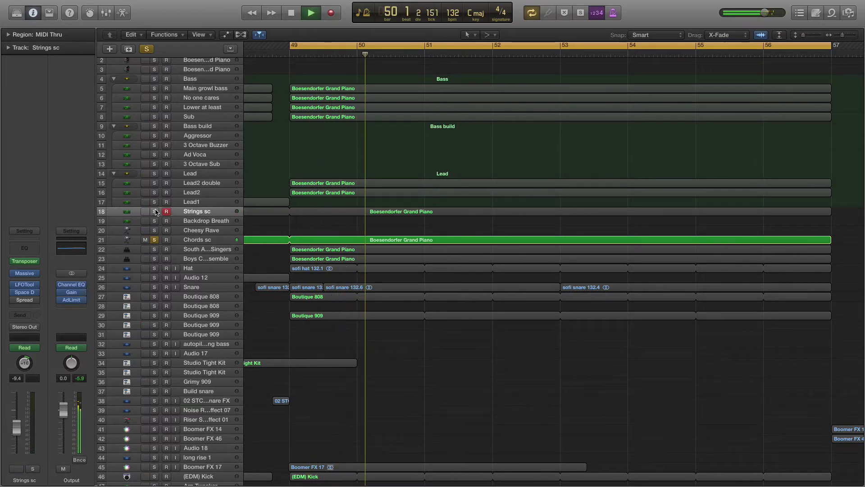
left_click(200, 240)
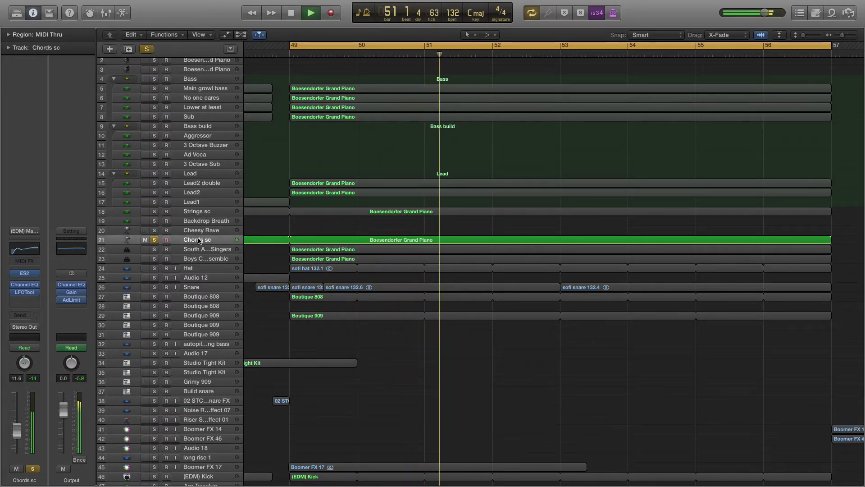
key("space")
- Add Strings sc to the soloed Chords sc, play both together, stop, and turn off solo on both tracks
left_click(154, 211)
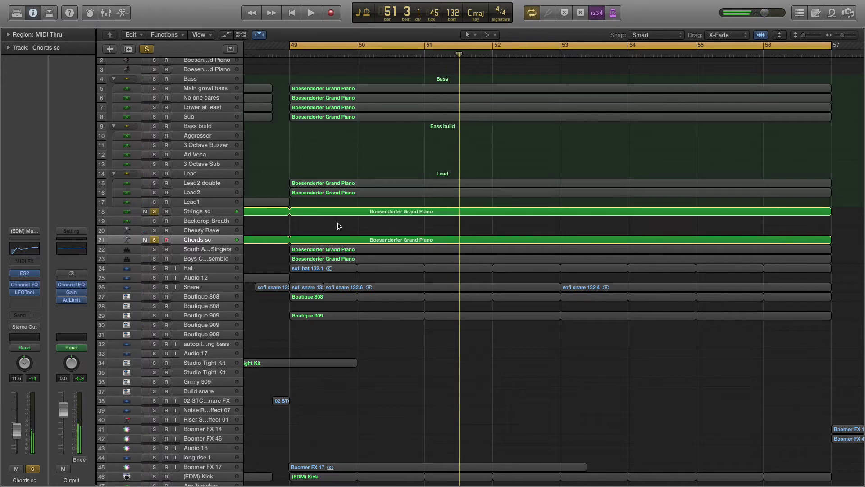
key("space")
key("space")
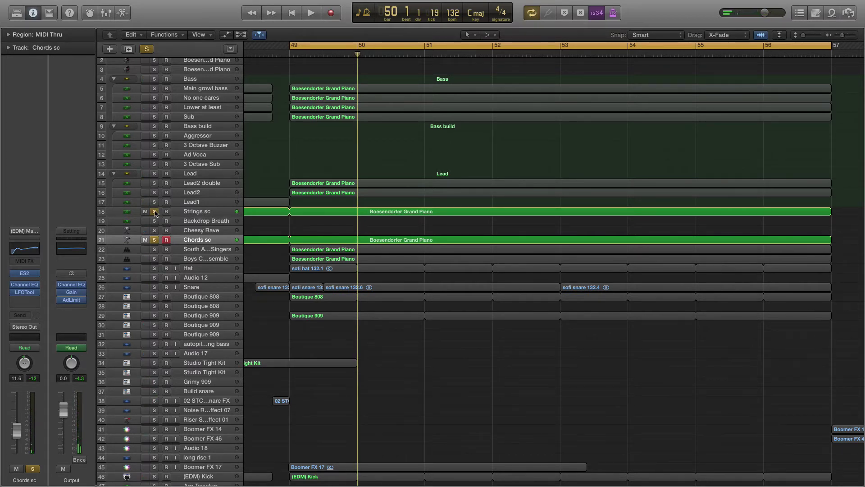
left_click(155, 239)
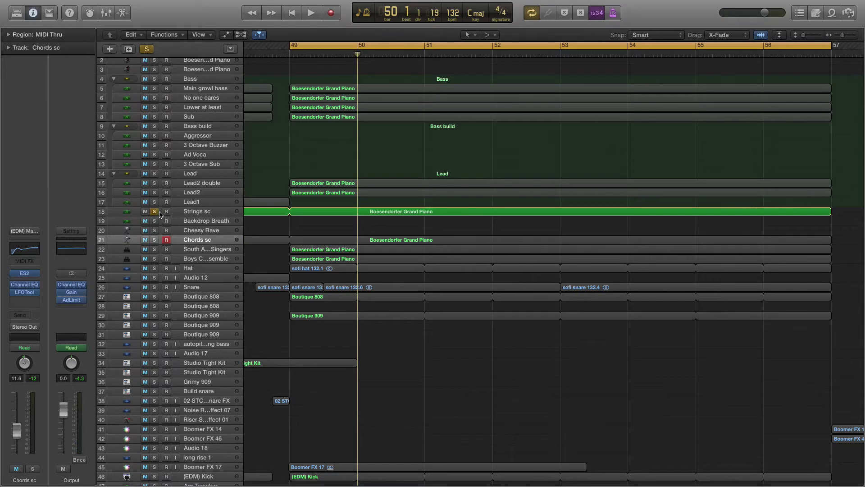
left_click(155, 211)
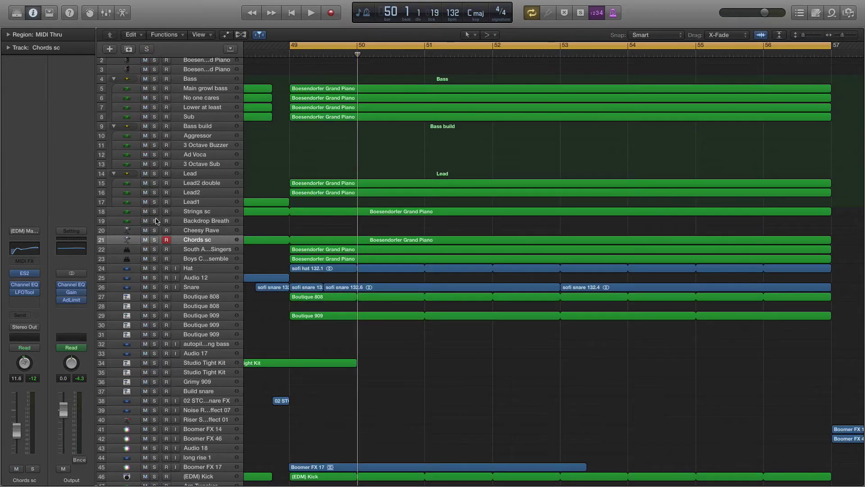
- Solo the two choir tracks 22 and 23, play them together briefly, stop, and turn off their solos
left_click(154, 249)
left_click(155, 258)
key("space")
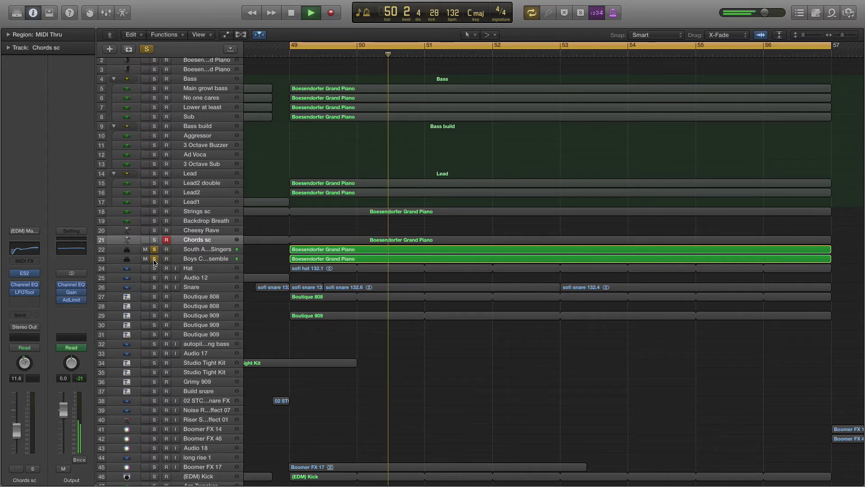
key("space")
left_click(154, 259)
left_click(154, 249)
- Solo Boomer FX 17, play it briefly from bar 49, stop, and turn off its solo
scroll(421, 255, "down", 7)
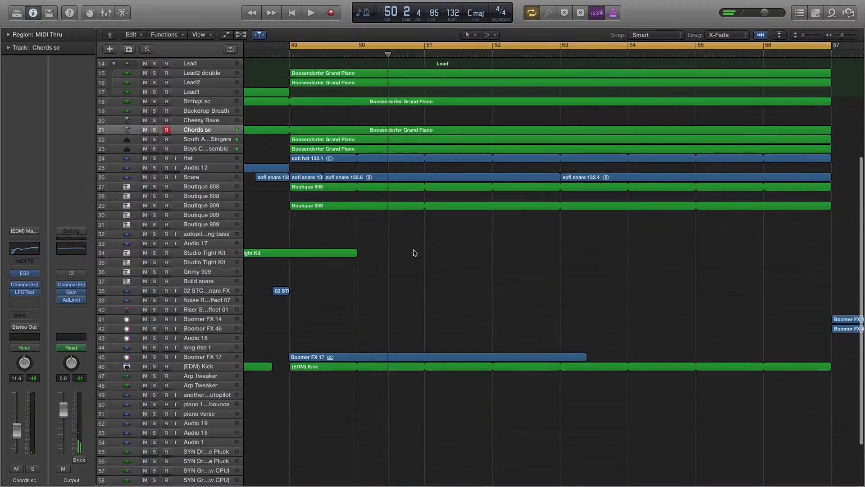
scroll(415, 252, "up", 3)
scroll(415, 253, "up", 3)
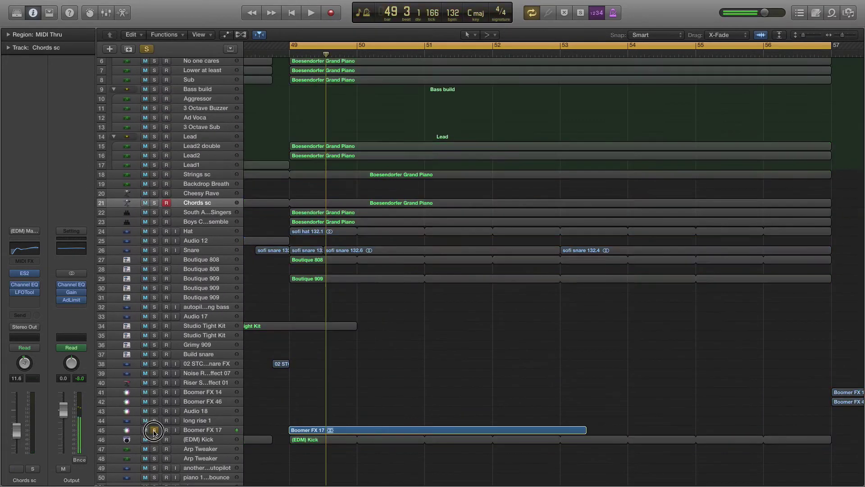
left_click(406, 358)
- Play the drop from bar 49 with all tracks unsoloed, and stop
scroll(404, 361, "down", 4)
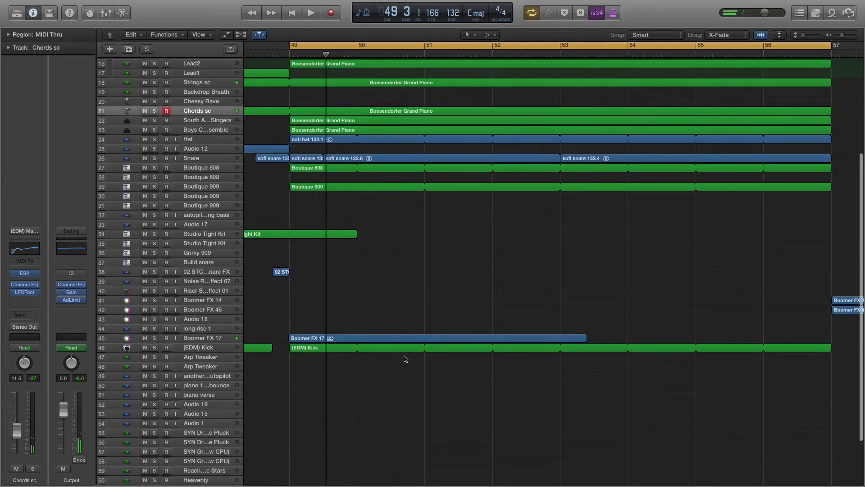
scroll(406, 359, "up", 4)
key("space")
scroll(407, 357, "up", 3)
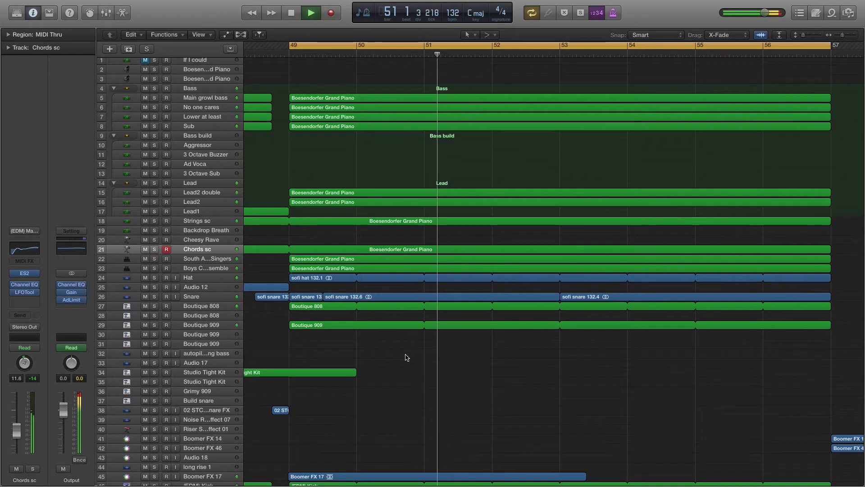
key("space")
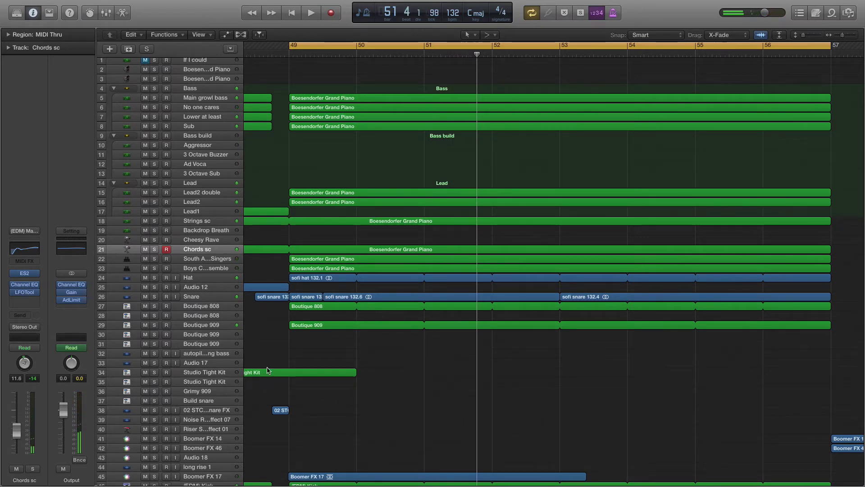
scroll(386, 294, "up", 2)
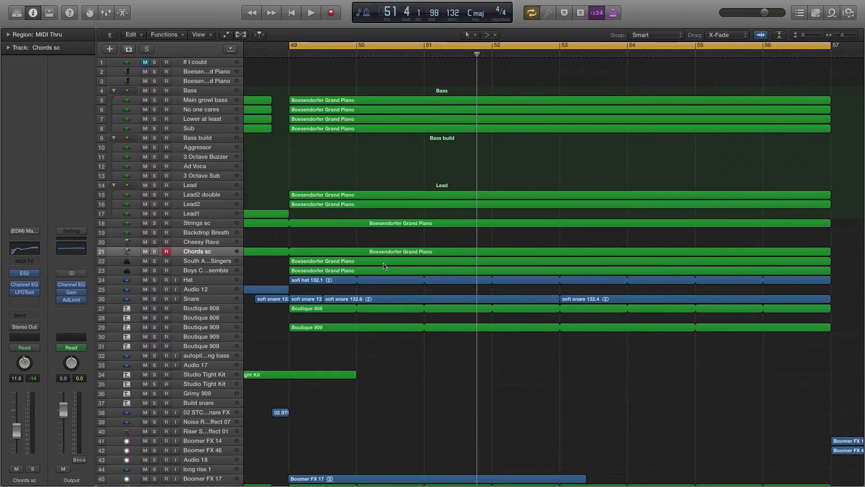
- Look over the build-up arrangement between bars 25 and 41, play the full mix in the bar 66 to 74 loop, and stop
scroll(461, 167, "left", 3)
scroll(479, 189, "left", 20)
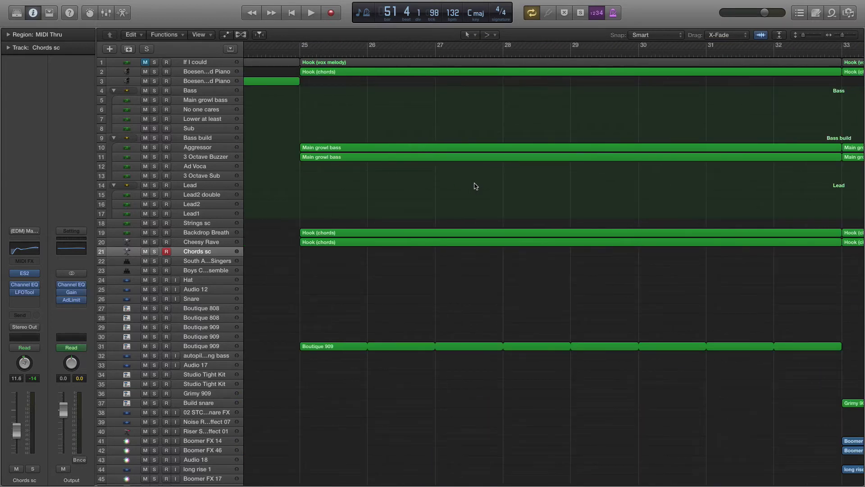
scroll(476, 186, "down", 6)
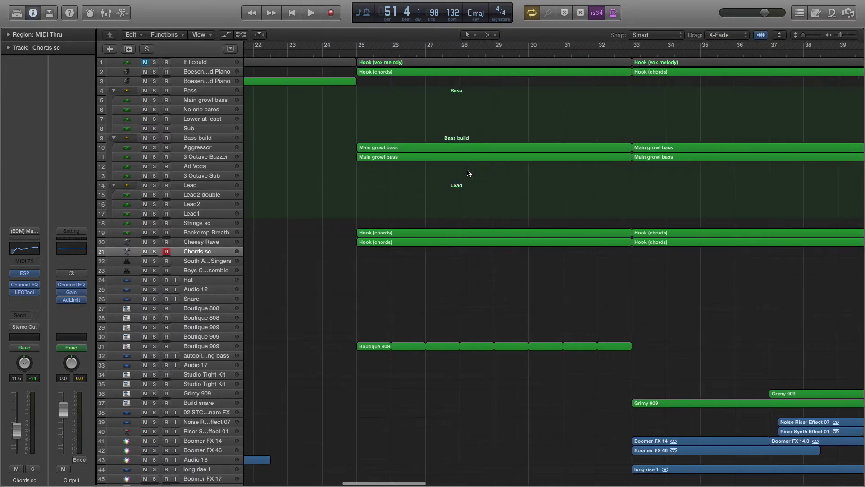
scroll(468, 172, "right", 5)
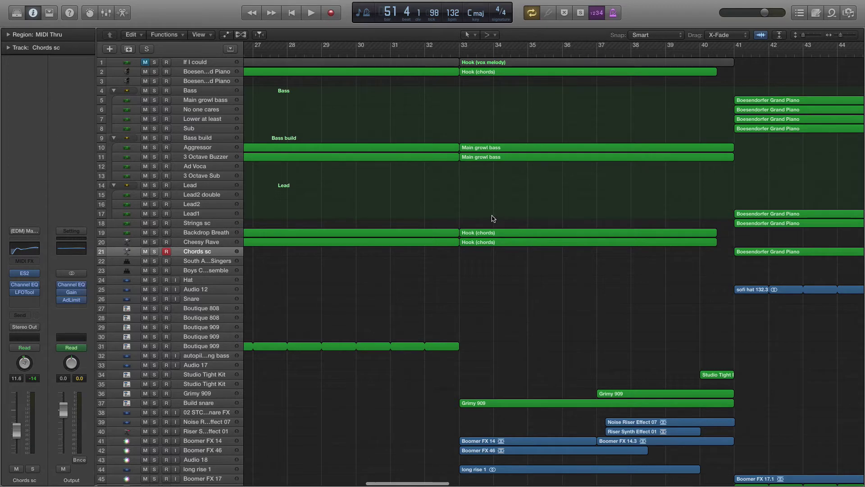
scroll(430, 228, "left", 2)
scroll(292, 111, "left", 1)
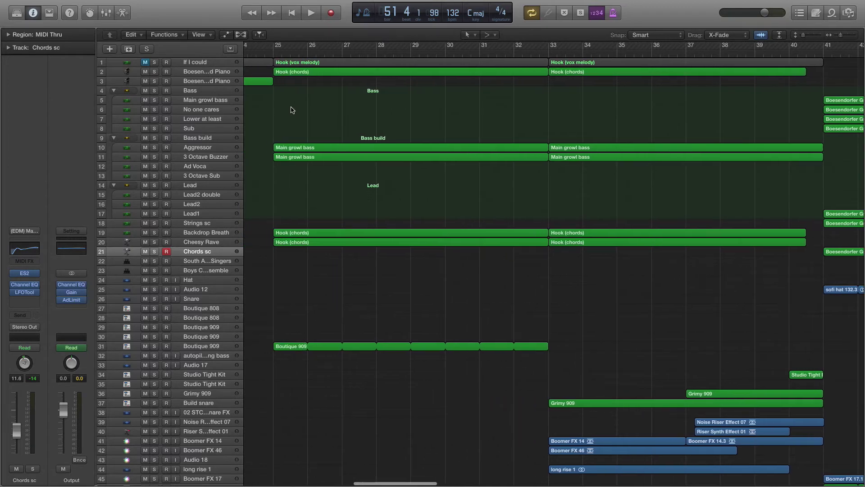
key("space")
scroll(378, 265, "down", 10)
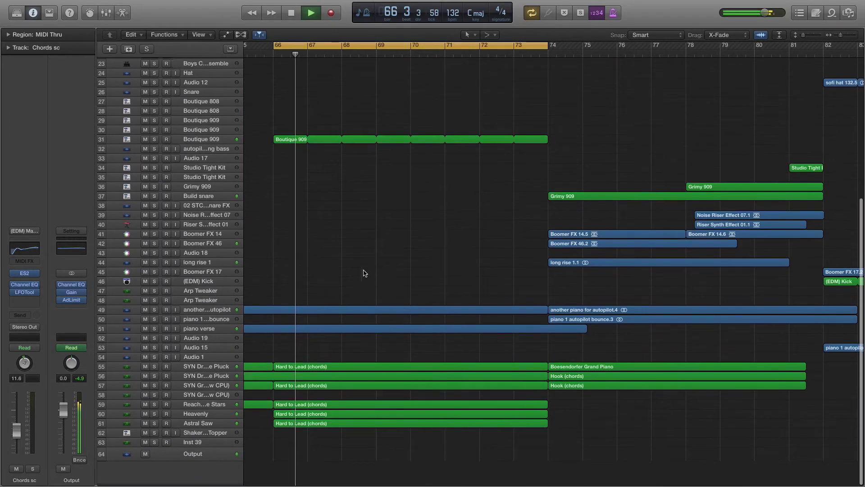
key("space")
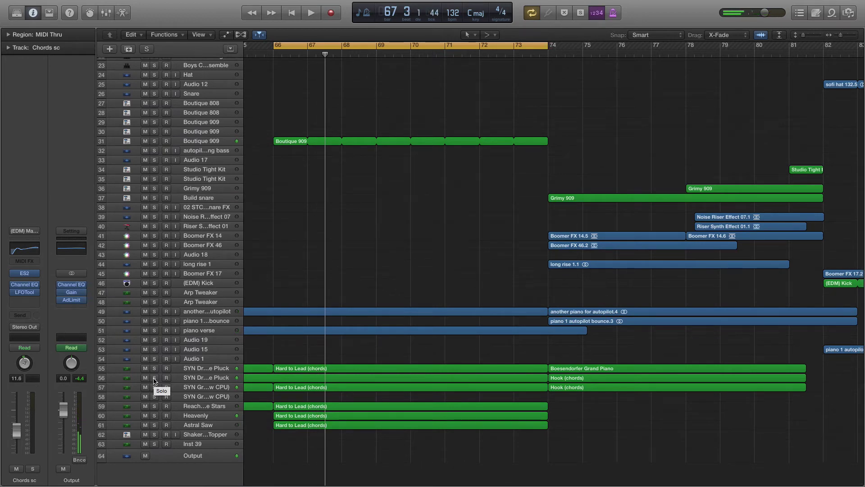
- Solo the SYN Dream Trance Pluck on track 56, play it, check its Channel EQ, and stop
left_click(155, 378)
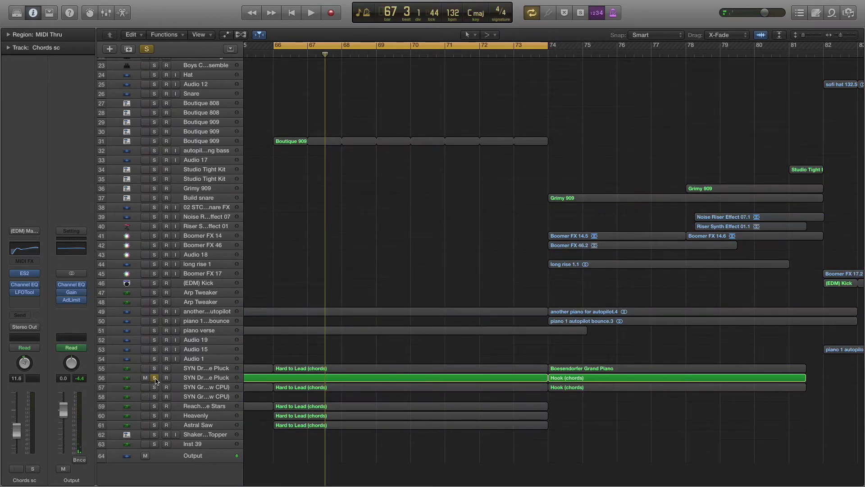
key("space")
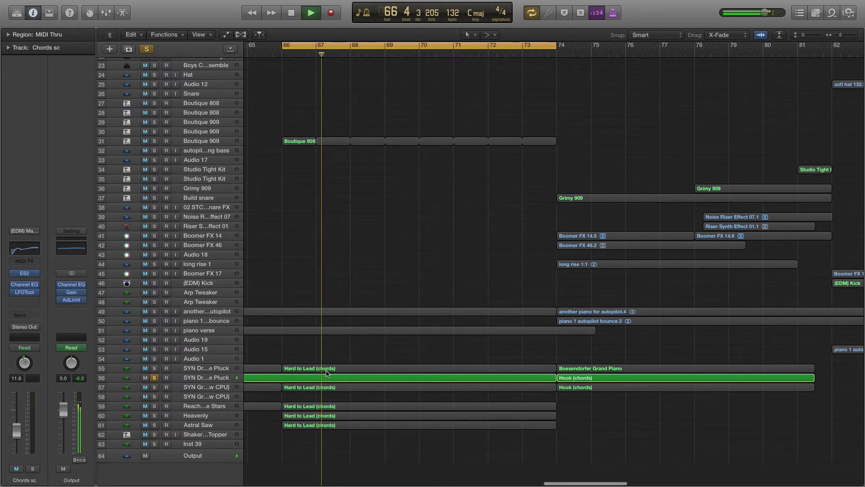
left_click(208, 380)
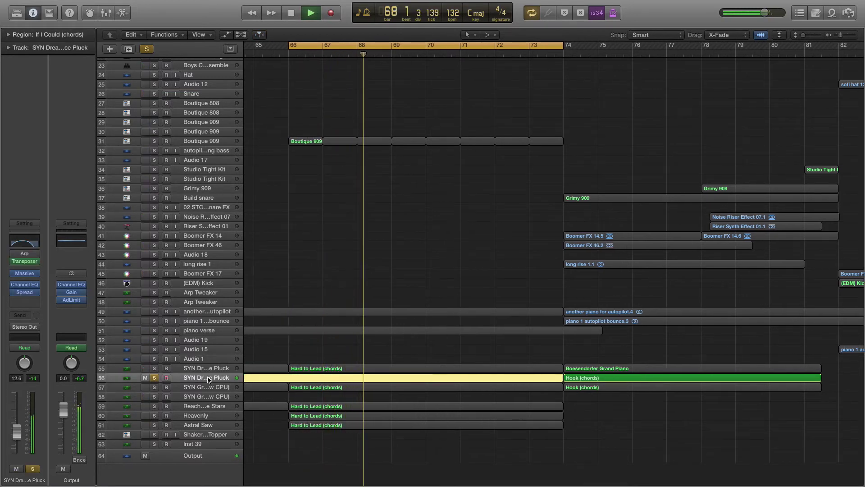
left_click(36, 243)
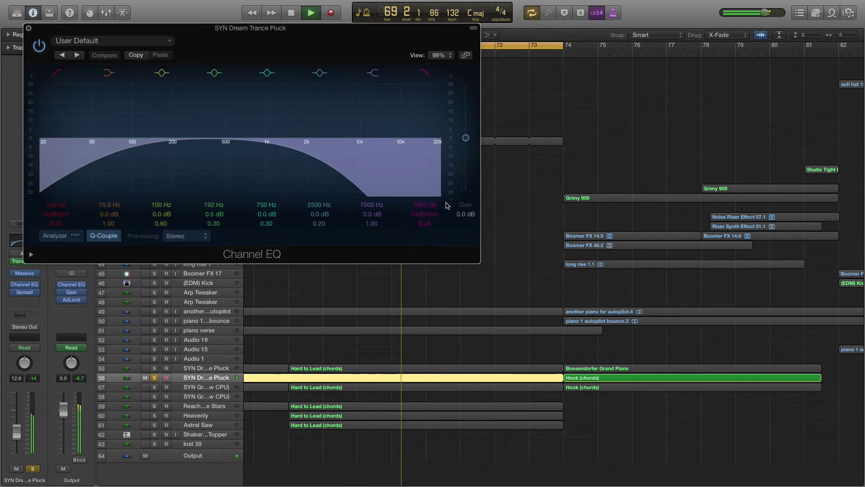
left_click(28, 28)
key("space")
- Reopen the Channel EQ of the soloed Dream Trance Pluck and play the track with the EQ bypassed
key("space")
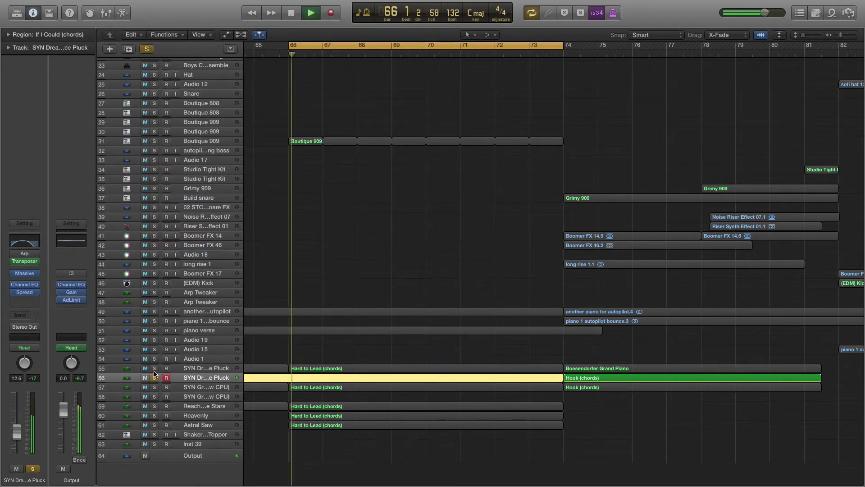
left_click(32, 243)
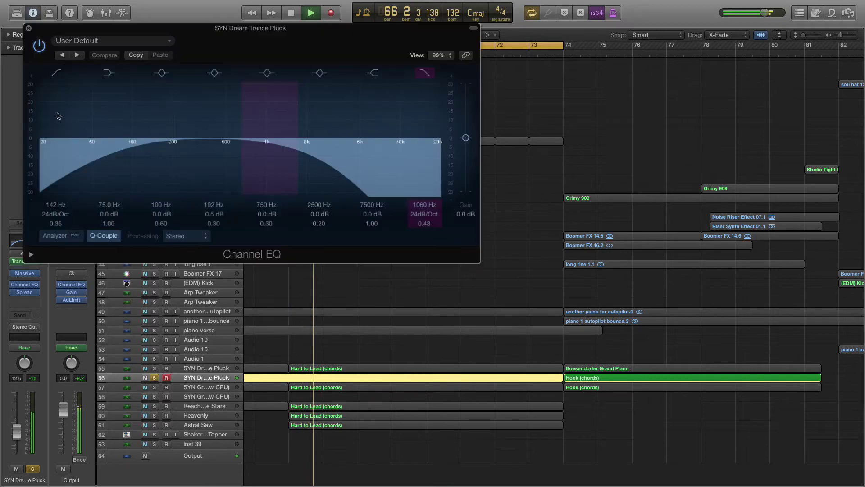
key("space")
left_click_drag(273, 36, 471, 113)
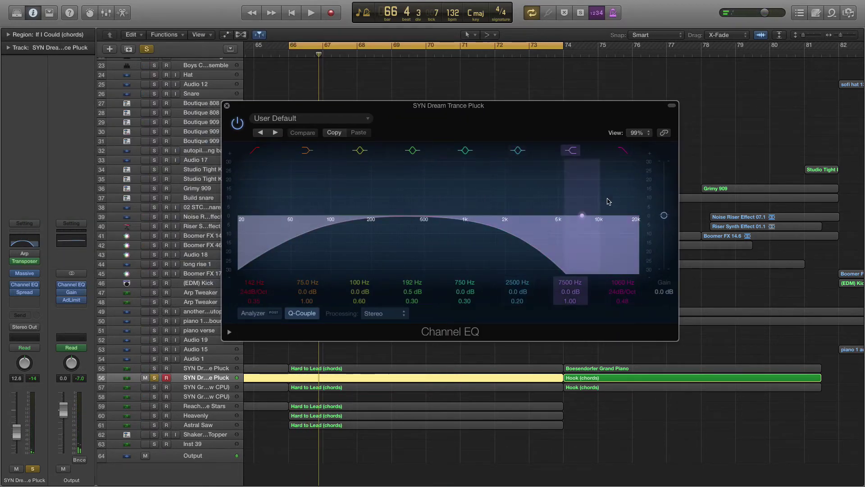
left_click(236, 125)
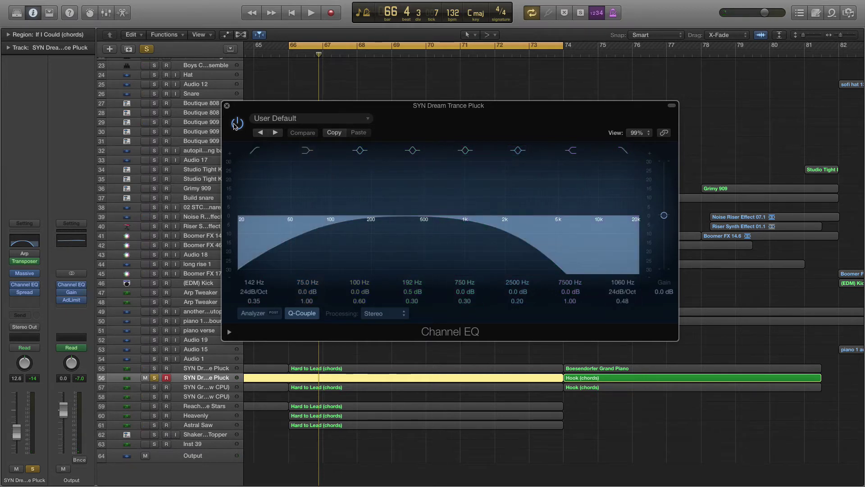
left_click(238, 124)
key("space")
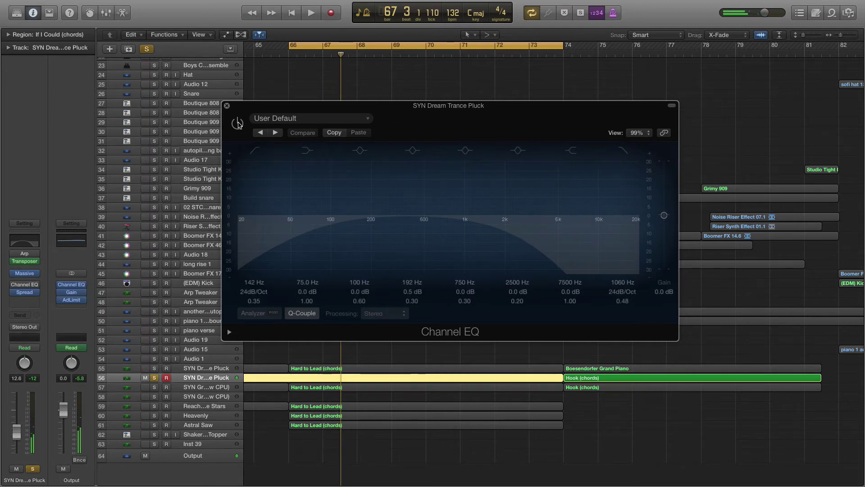
- Turn the pluck's Channel EQ back on, replay the track for comparison, close the EQ, and stop
left_click_drag(514, 121, 557, 130)
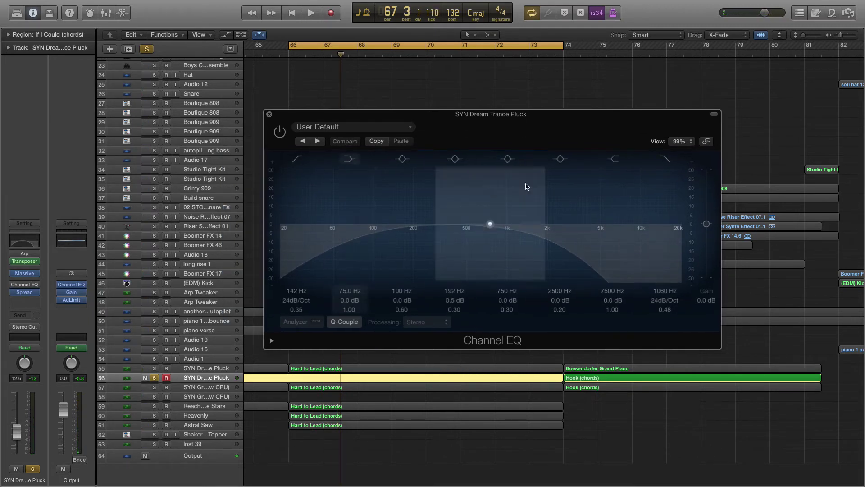
left_click(280, 135)
key("space")
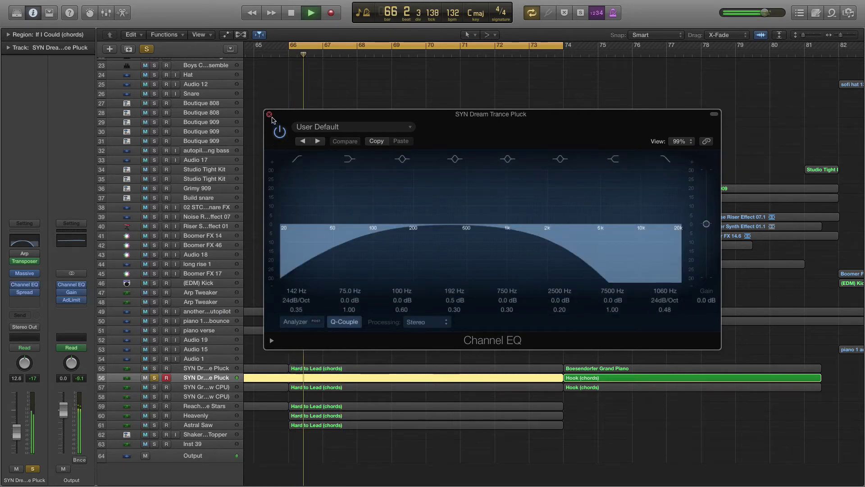
left_click(270, 115)
key("space")
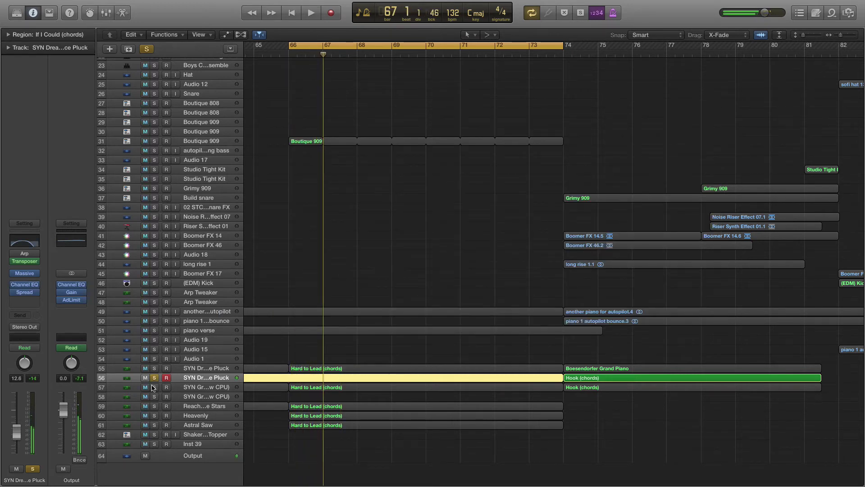
- Solo track 57 in place of the track 56 pluck, play it, and switch the solo to the track 55 pluck during playback
left_click(154, 387)
left_click(154, 378)
left_click(214, 388)
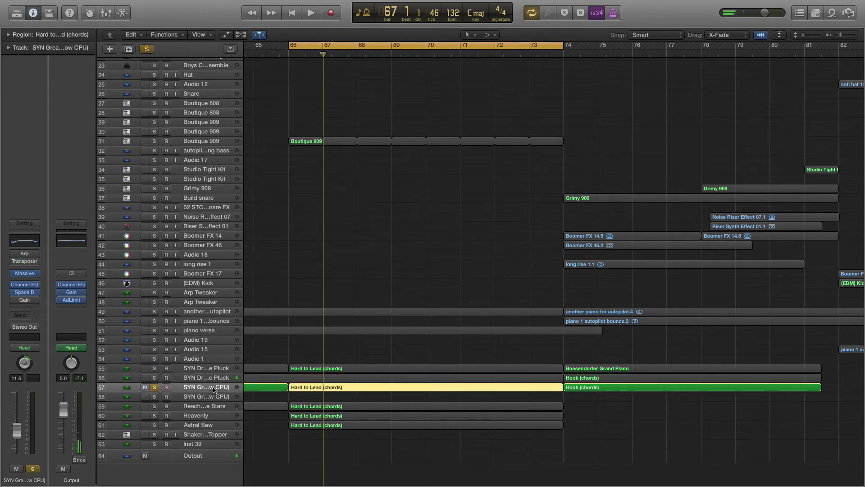
key("space")
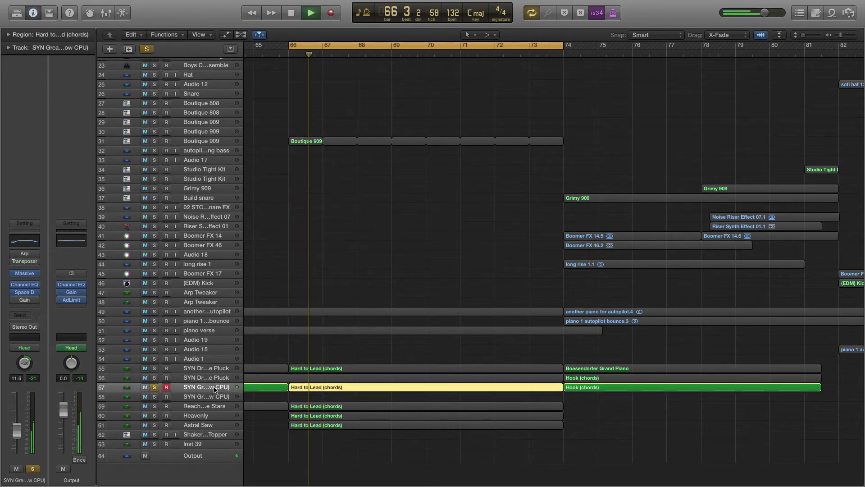
left_click(154, 368)
left_click(154, 387)
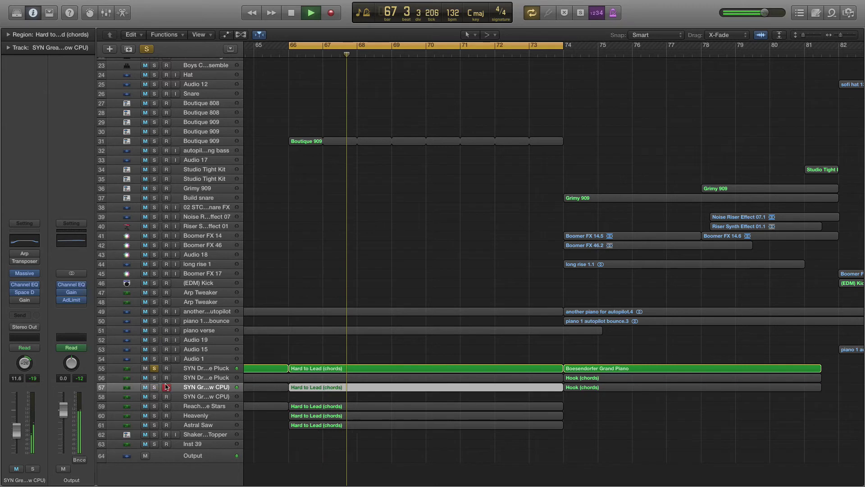
- Replay the soloed track 55 pluck, add tracks 57 and 56 to the solo during playback, and stop
left_click(194, 368)
key("space")
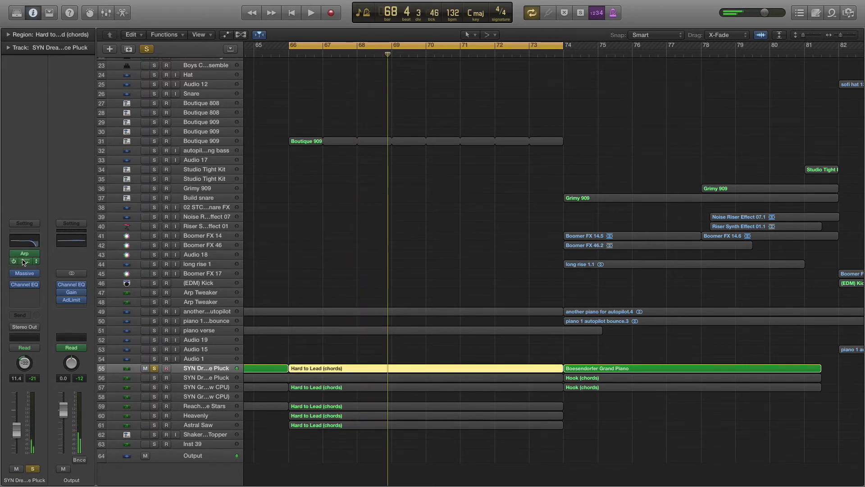
key("space")
left_click(154, 387)
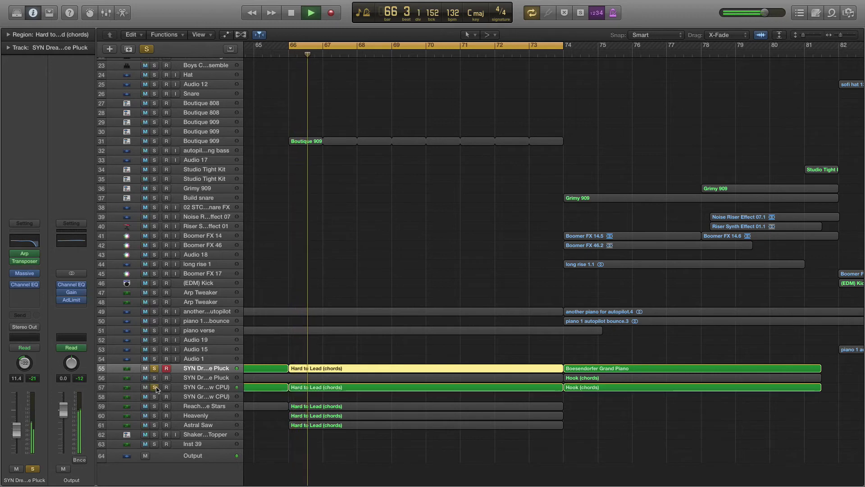
left_click(154, 378)
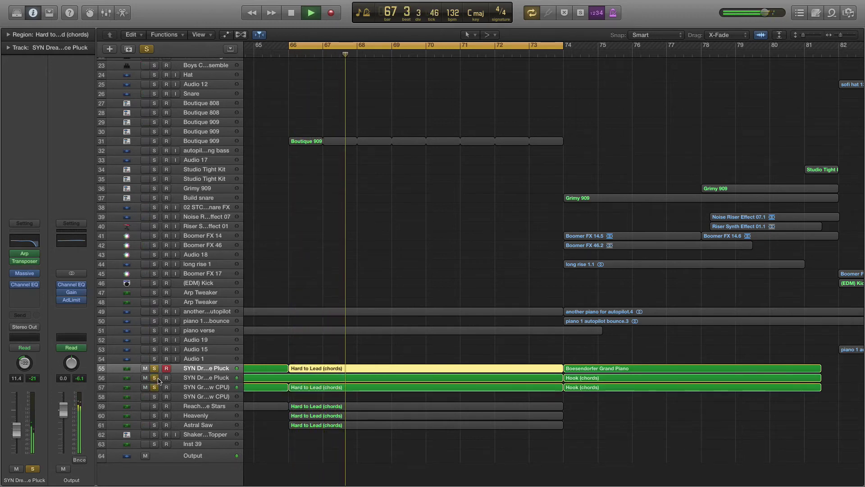
key("space")
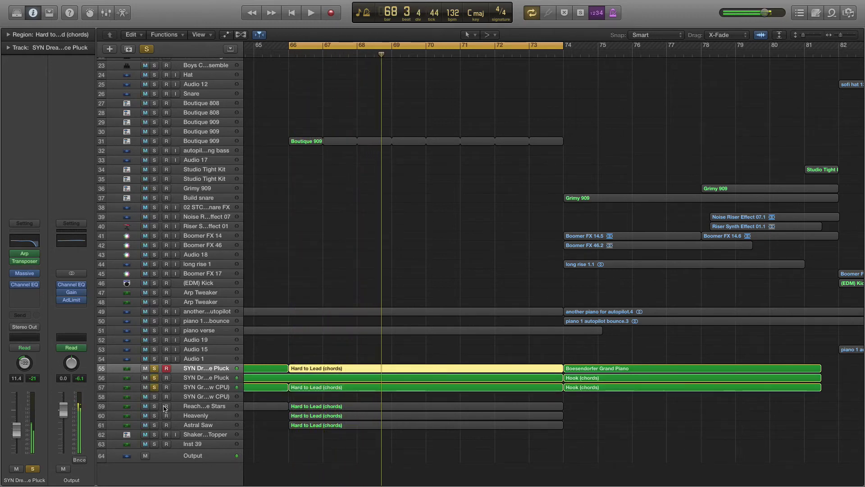
- Clear the solos on tracks 55 to 57, then solo Reach For The Stars, Heavenly and Astral Saw in turn during playback
left_click_drag(153, 387, 155, 368)
left_click(154, 405)
left_click(202, 406)
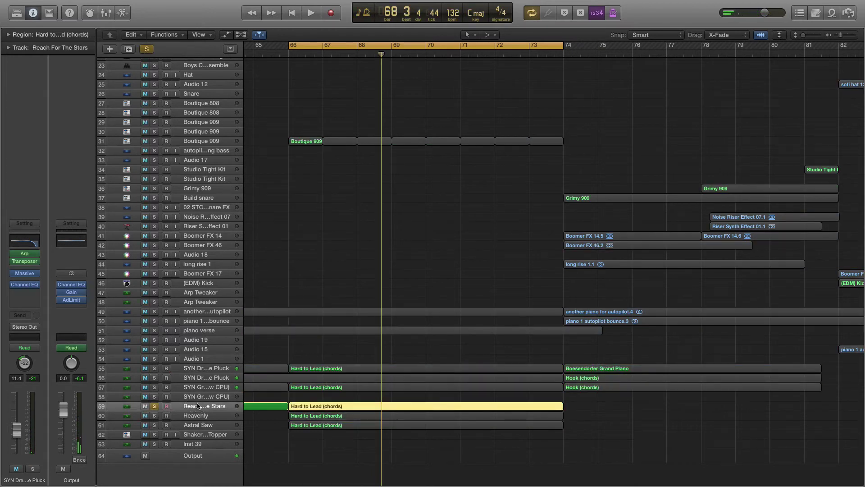
key("space")
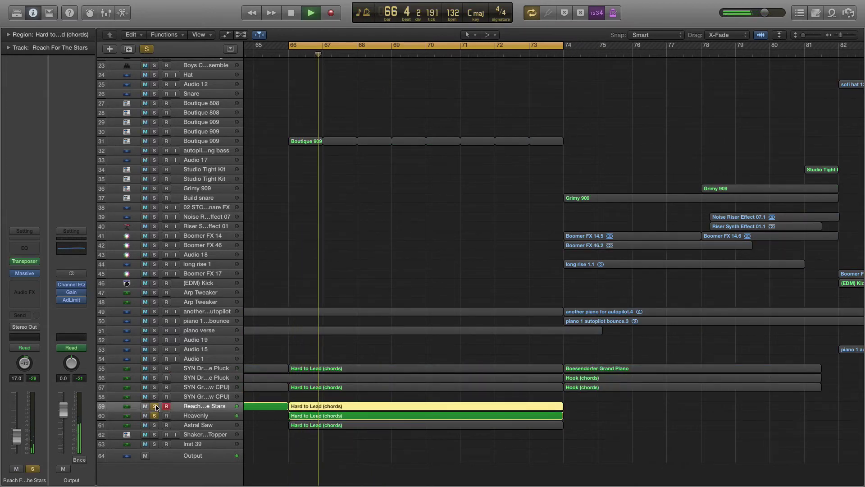
left_click(192, 416)
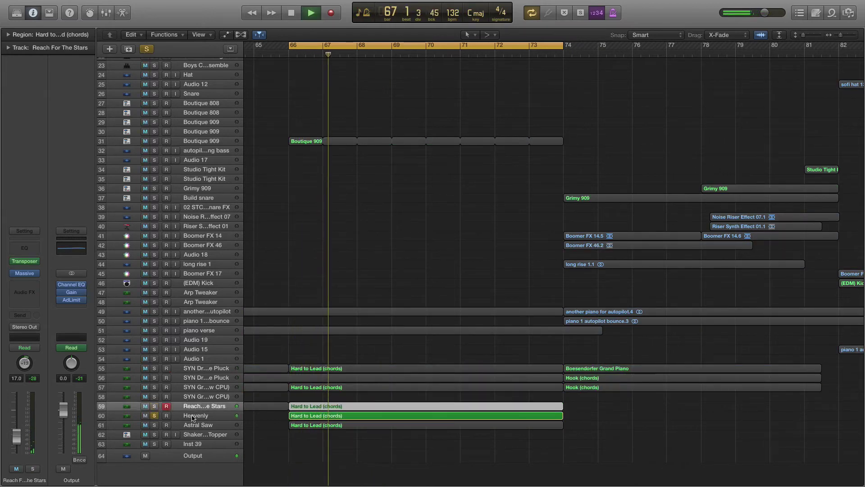
left_click(154, 426)
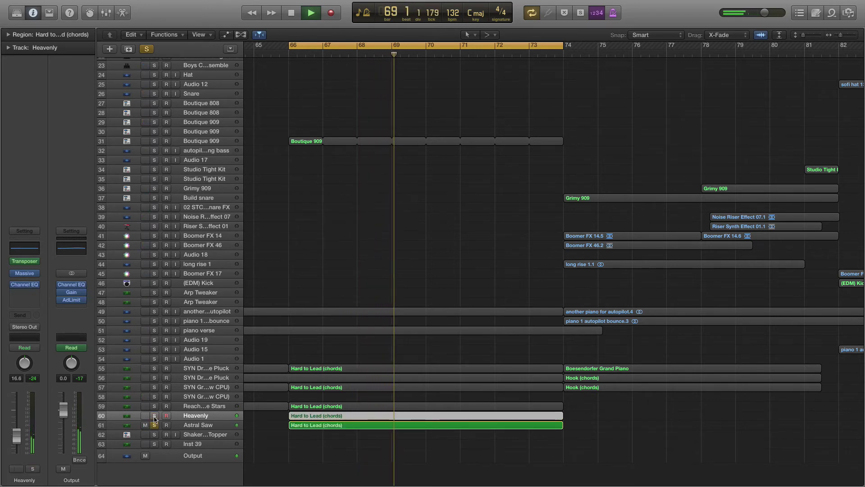
- Add Heavenly, Reach For The Stars, tracks 57, 56 and 55, and piano verse to the solo, listen, stop, and clear all solos
left_click(154, 416)
left_click(155, 406)
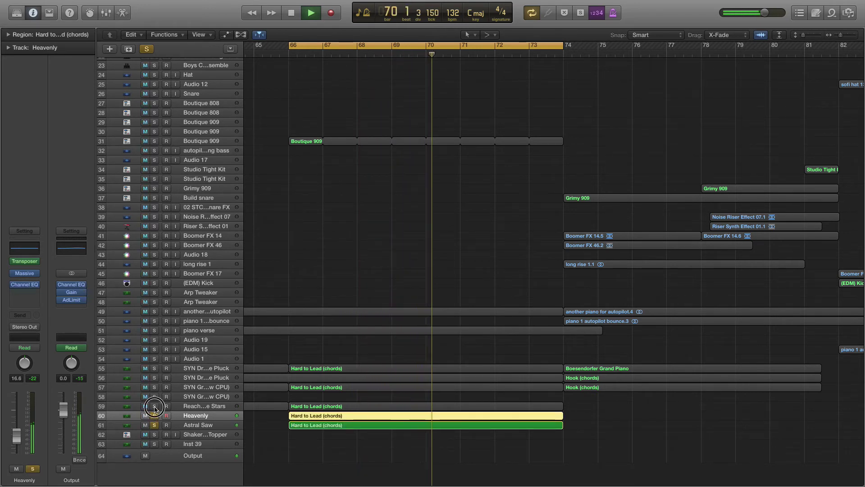
left_click(155, 387)
left_click(154, 378)
left_click(154, 368)
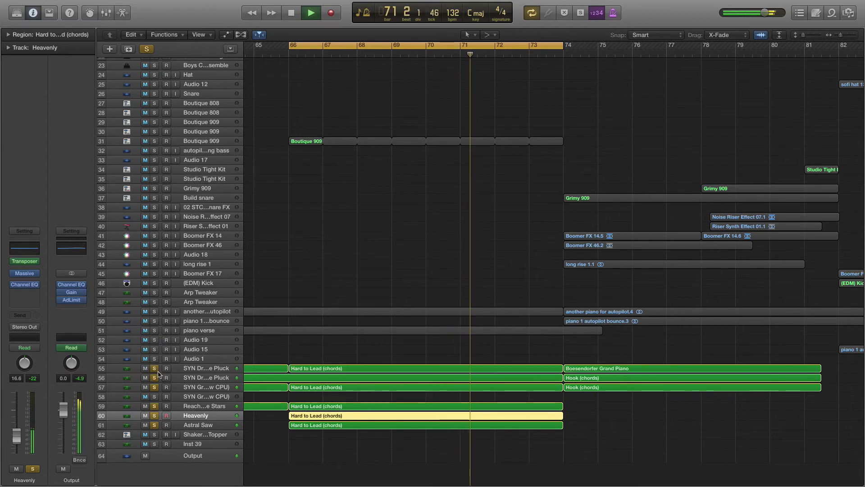
left_click(155, 330)
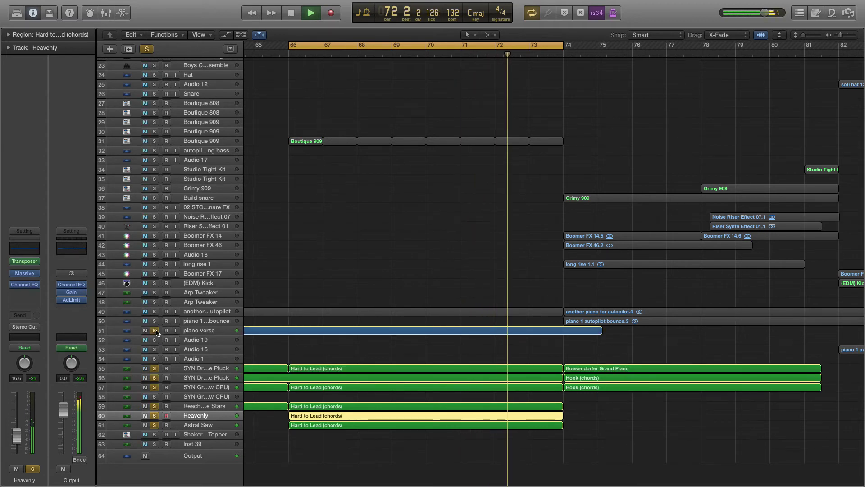
left_click(146, 50)
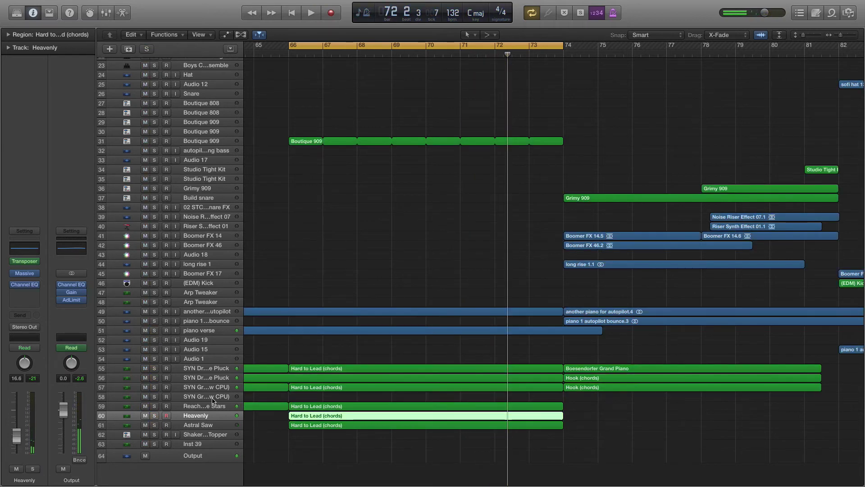
- Solo and play the piano verse track, then switch the solo to the "another piano for autopilot" track and stop
left_click(211, 333)
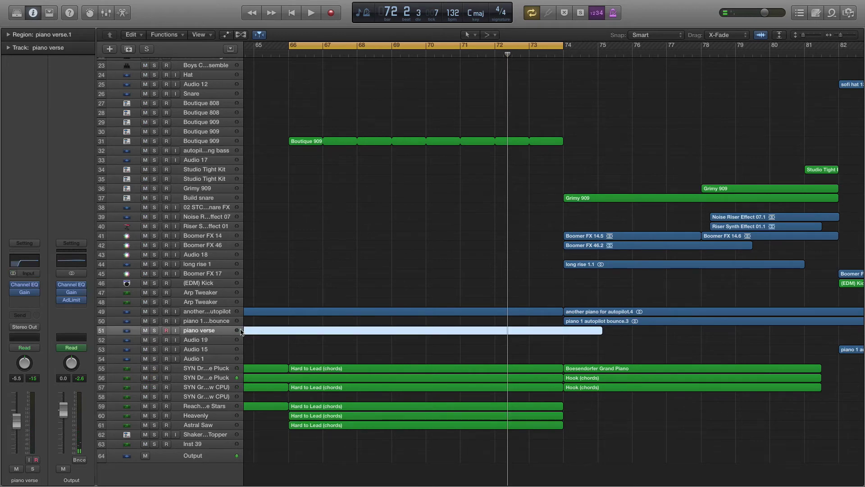
left_click(309, 353)
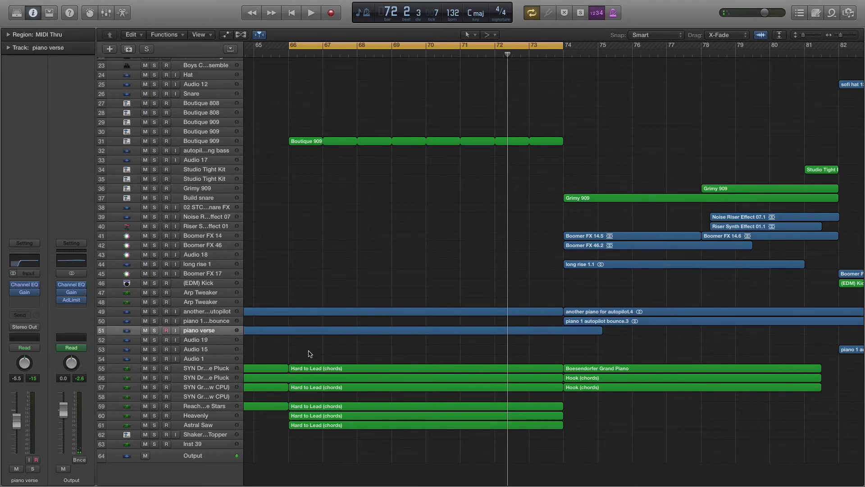
left_click(155, 331)
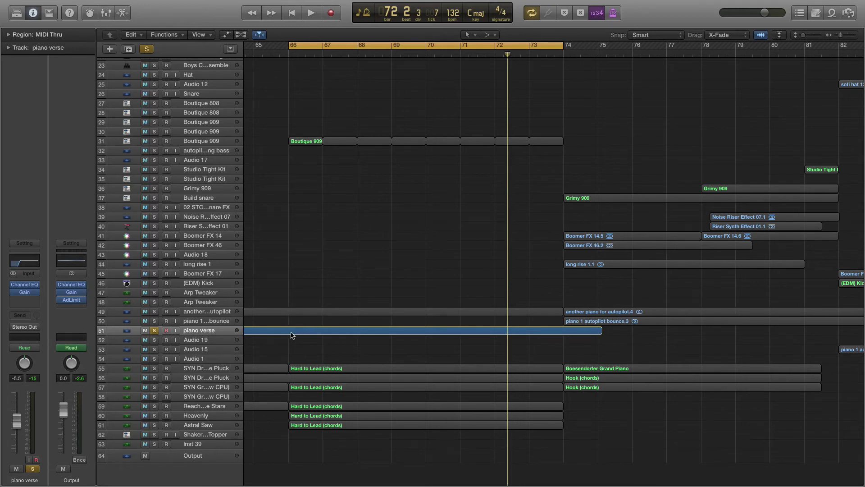
key("space")
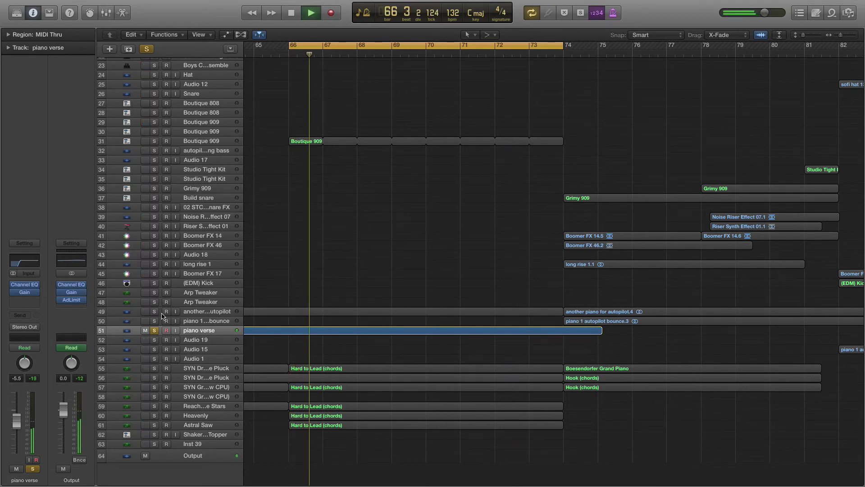
left_click(154, 311)
left_click(212, 311)
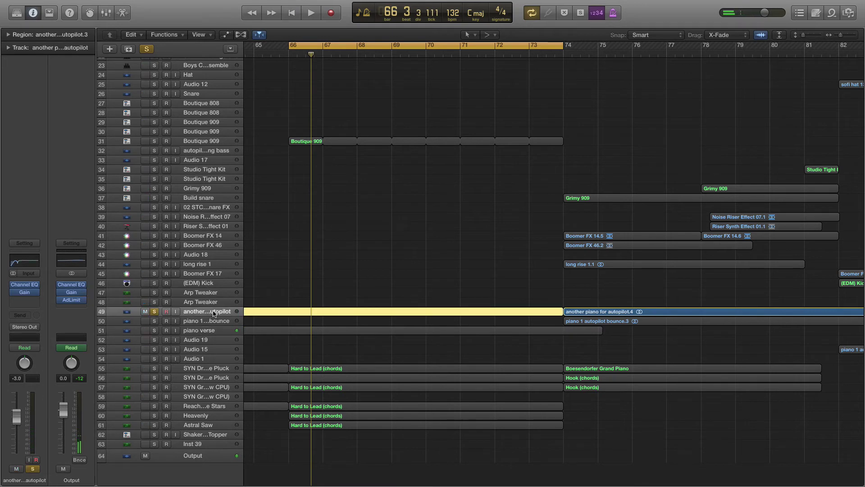
- Play track 49's piano, then add piano verse to the solo, play both pianos together, and stop
left_click(156, 332)
key("space")
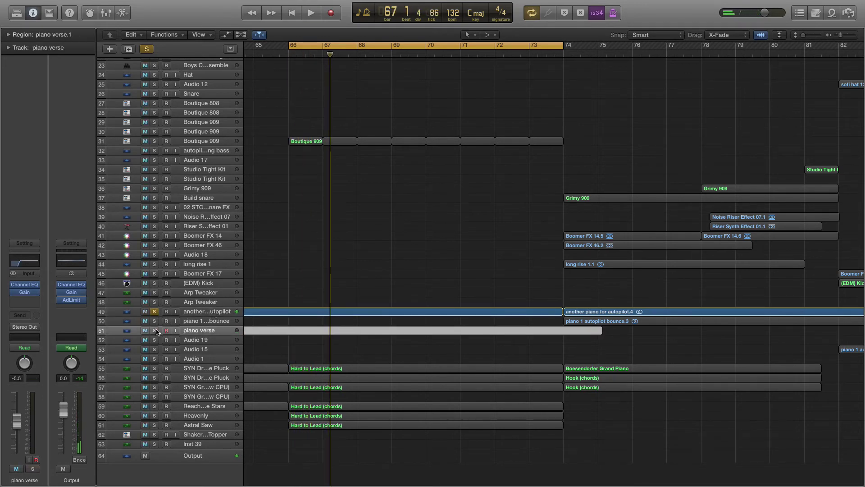
left_click(155, 330)
key("space")
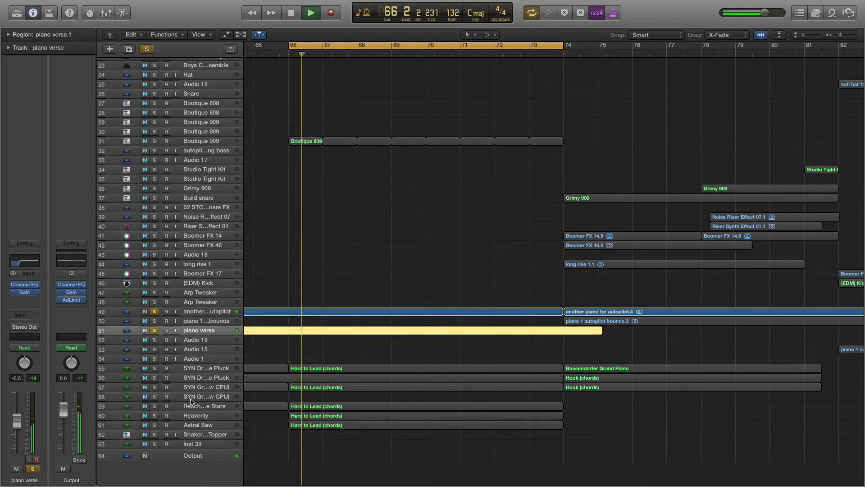
key("space")
- Solo only the Boutique 909 on track 31, play it, and turn its solo off
left_click(154, 141, "alt")
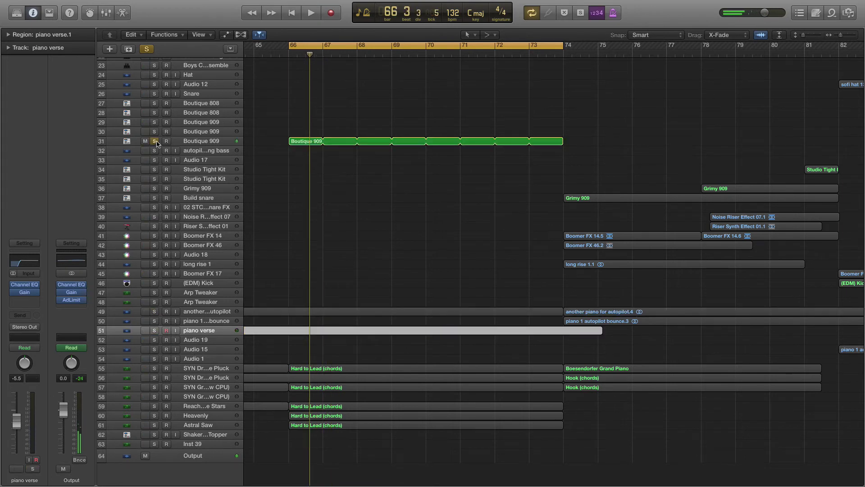
key("space")
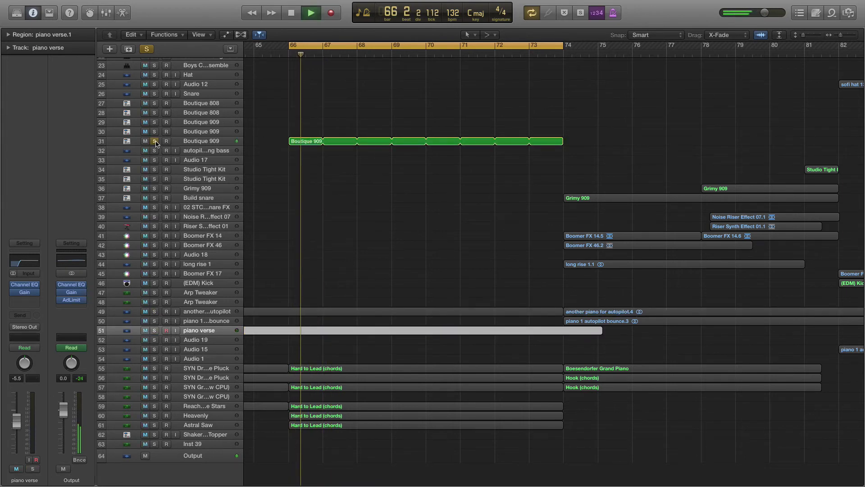
left_click(154, 141)
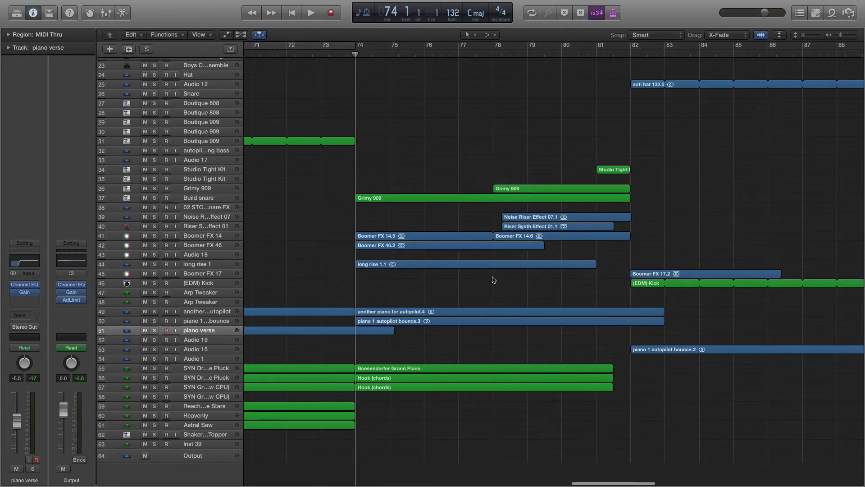
- Open the Channel EQ of the Bass build stack for the section at bar 74 and move its window off the track list
scroll(493, 279, "up", 5)
scroll(493, 280, "right", 2)
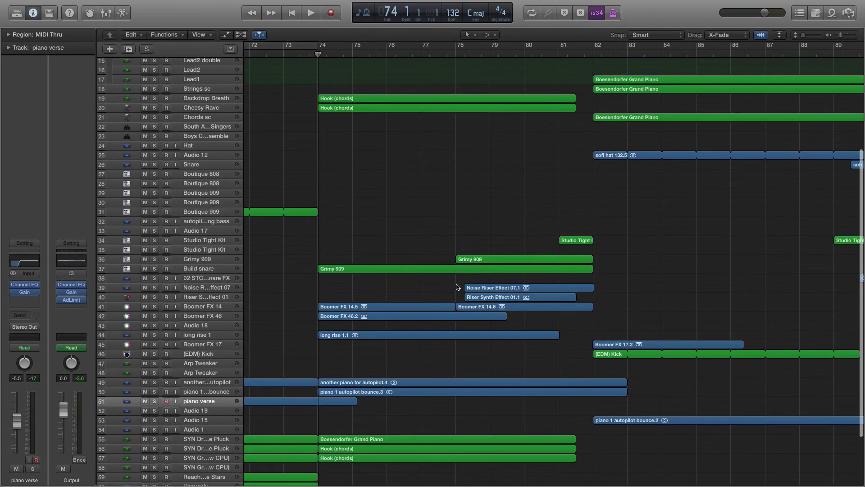
scroll(457, 287, "up", 10)
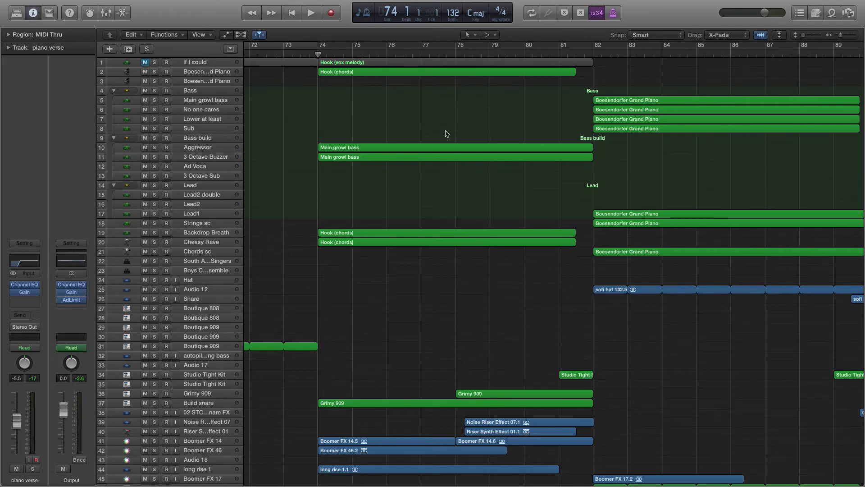
scroll(436, 136, "right", 3)
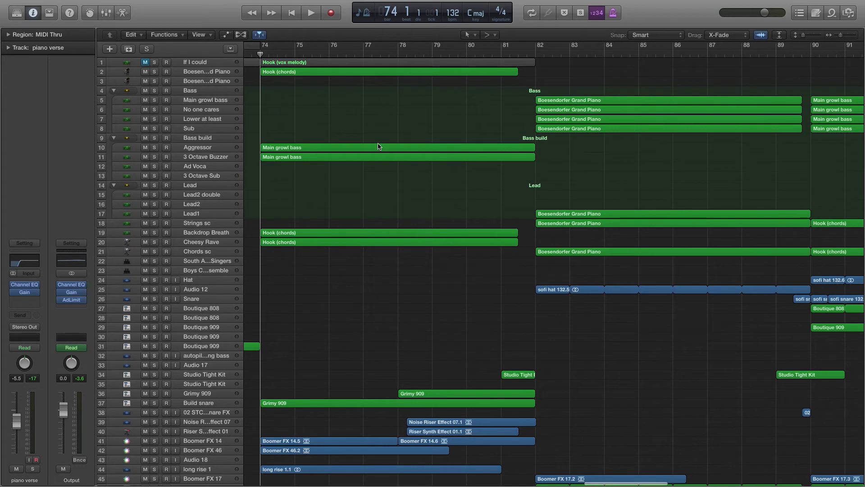
scroll(315, 135, "left", 2)
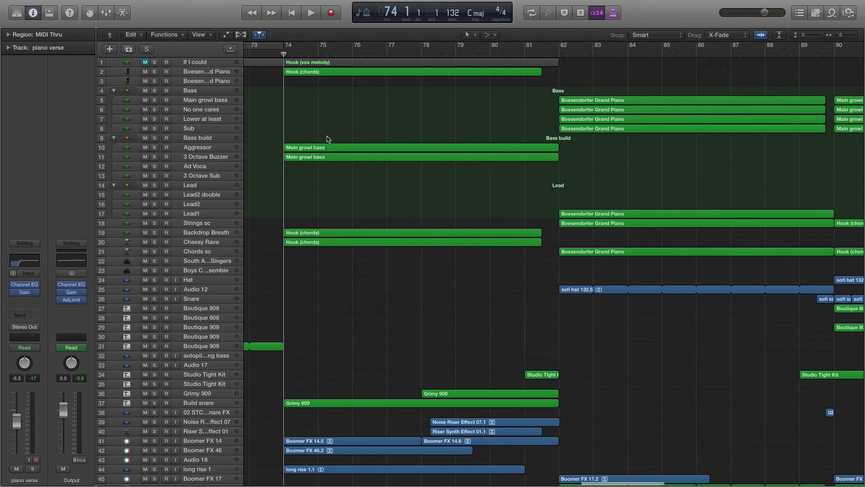
left_click(211, 139)
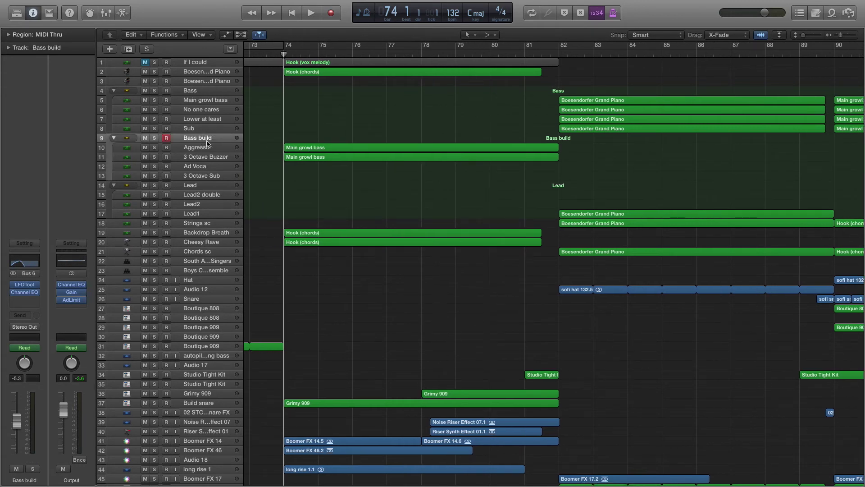
left_click(26, 261)
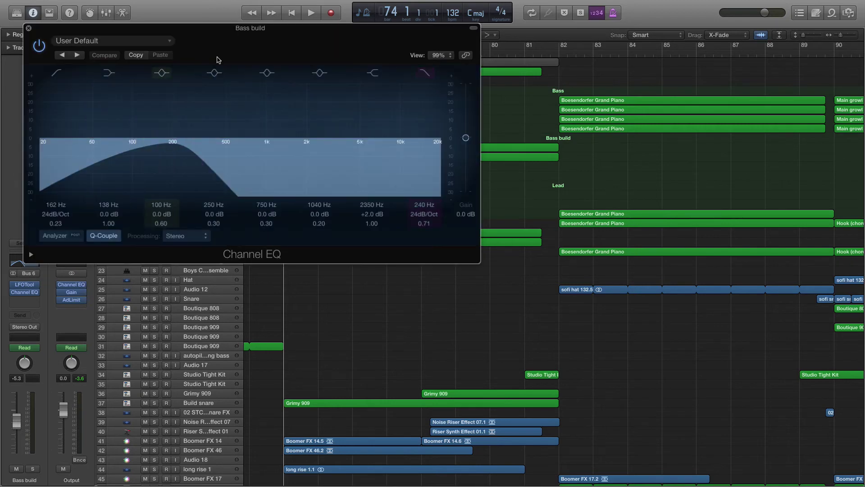
left_click_drag(222, 42, 509, 149)
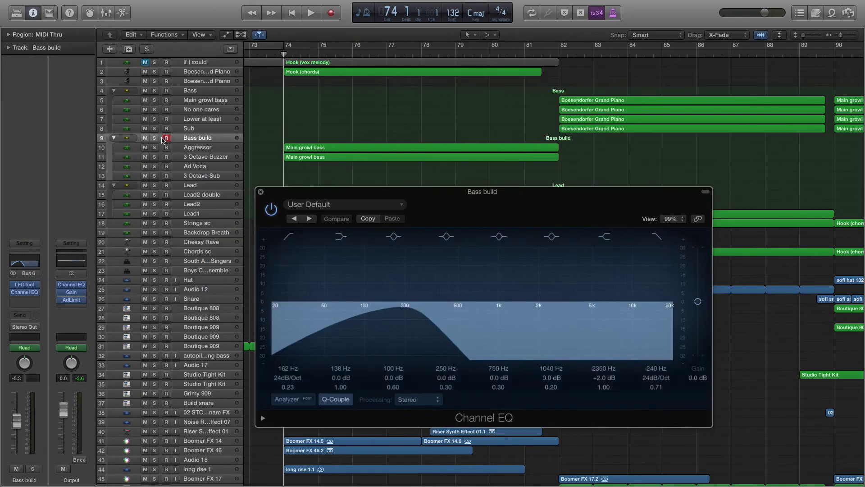
- Solo the Bass build stack, play it while watching its Channel EQ automation, stop, and close the EQ
left_click(154, 139)
key("space")
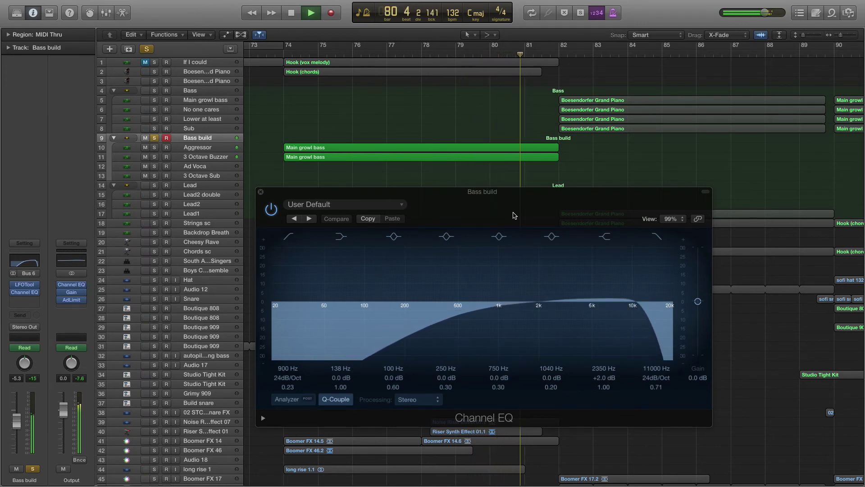
key("space")
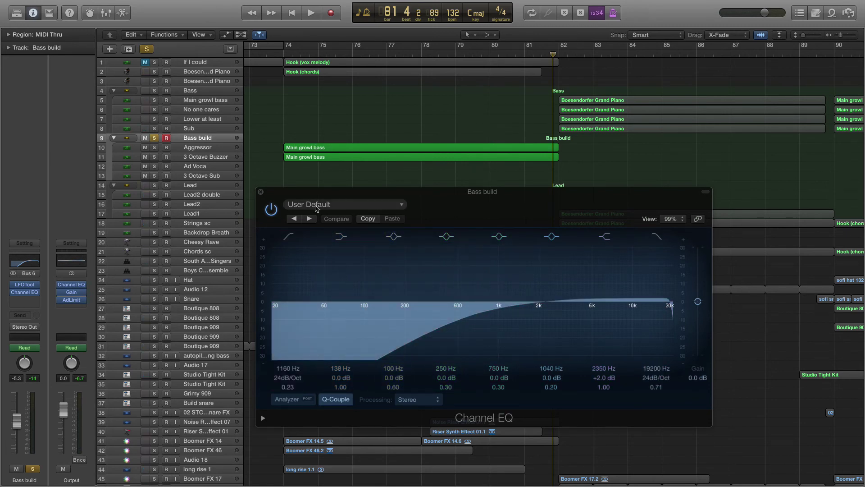
left_click(262, 192)
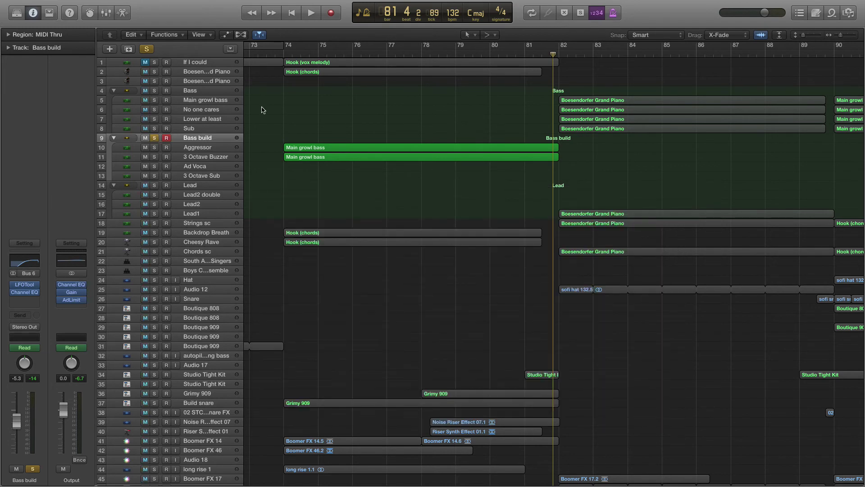
- Return the playhead to bar 74, replay the soloed Bass build briefly, stop, and turn its solo off
left_click(290, 44)
scroll(349, 142, "left", 5)
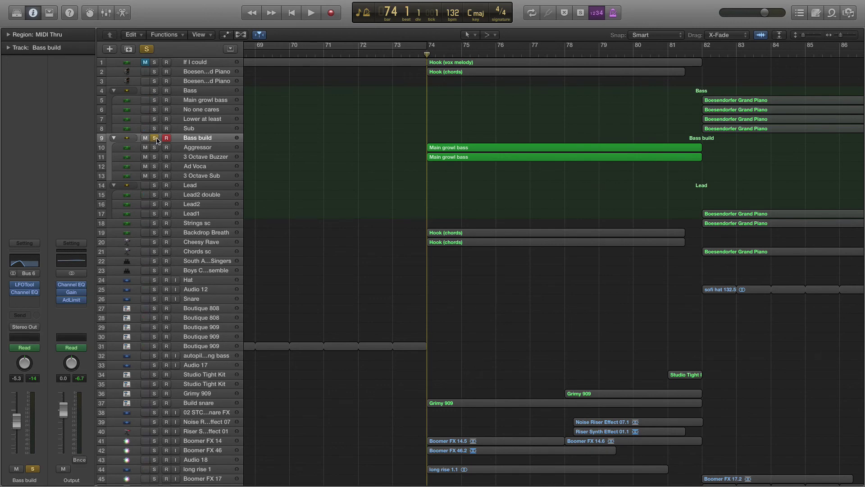
key("space")
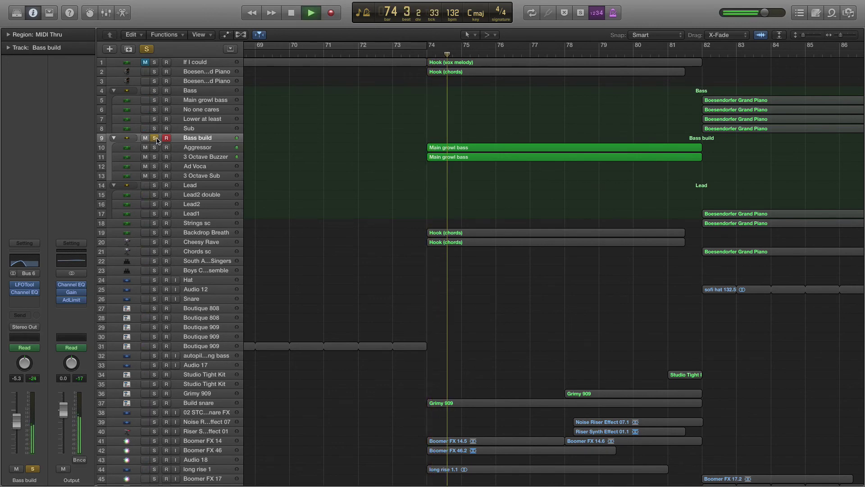
key("space")
left_click(154, 138)
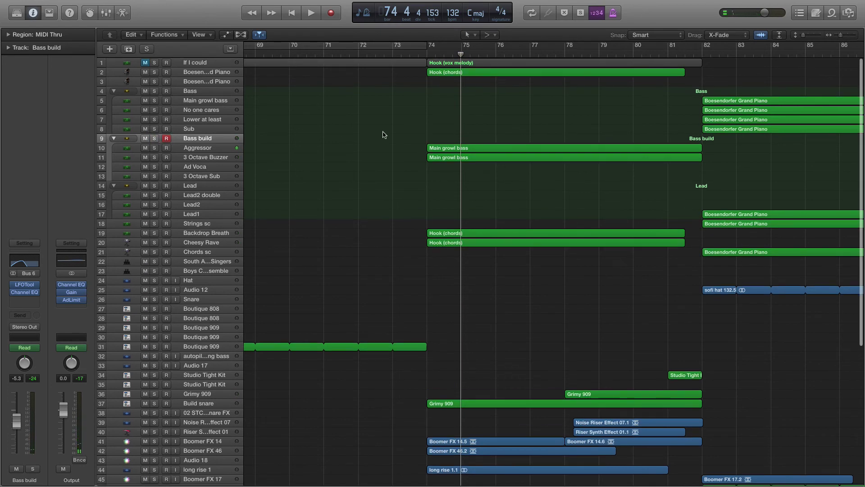
- Solo Backdrop Breath and Cheesy Rave on tracks 19 and 20 and play them from bar 74
left_click(154, 233)
left_click(155, 242)
left_click(426, 54)
key("space")
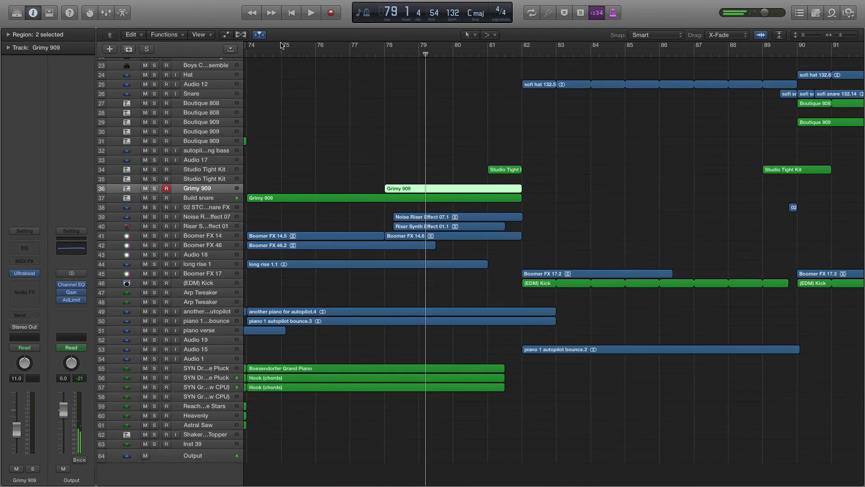
- Solo the Build snare, play it from bar 74 while watching its Channel EQ automation, stop, and close the EQ
left_click(247, 55)
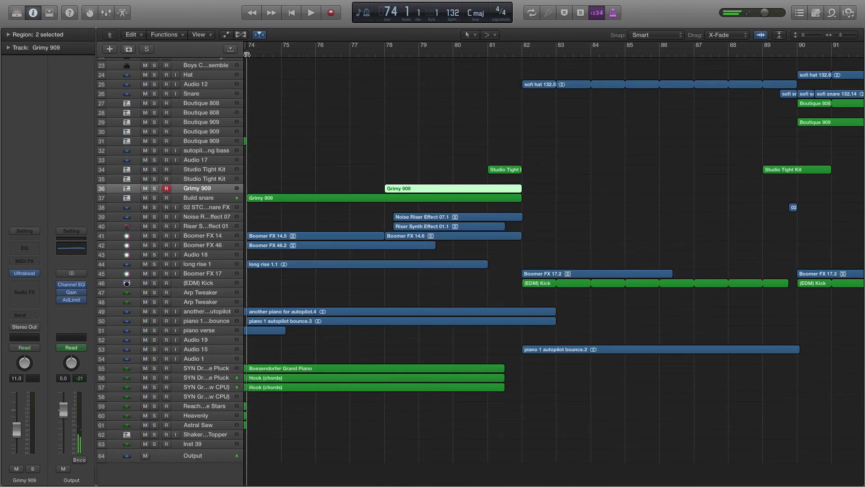
left_click(156, 198)
key("space")
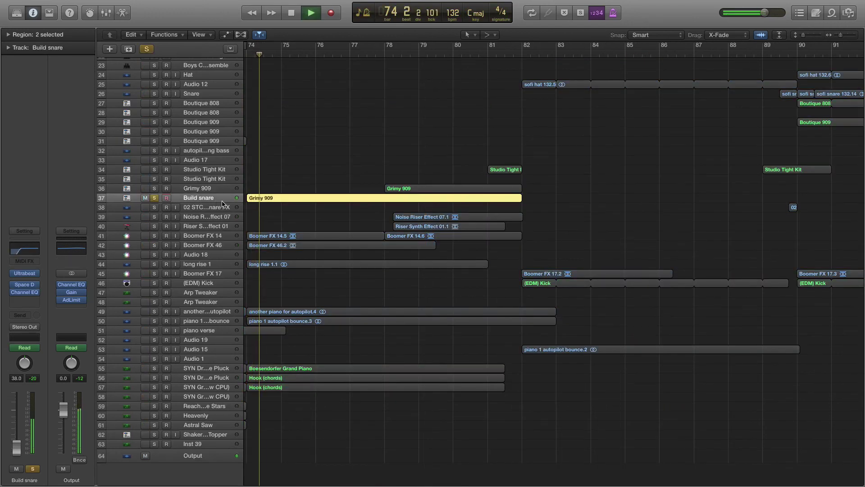
left_click(29, 250)
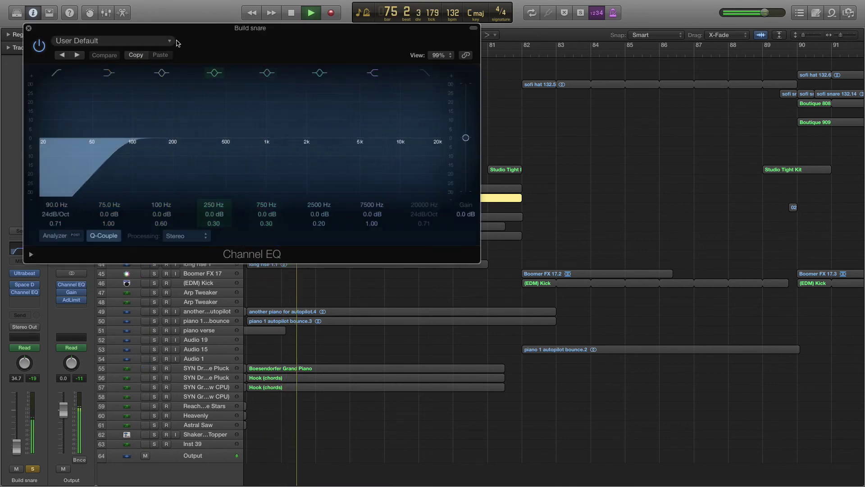
left_click_drag(272, 40, 481, 228)
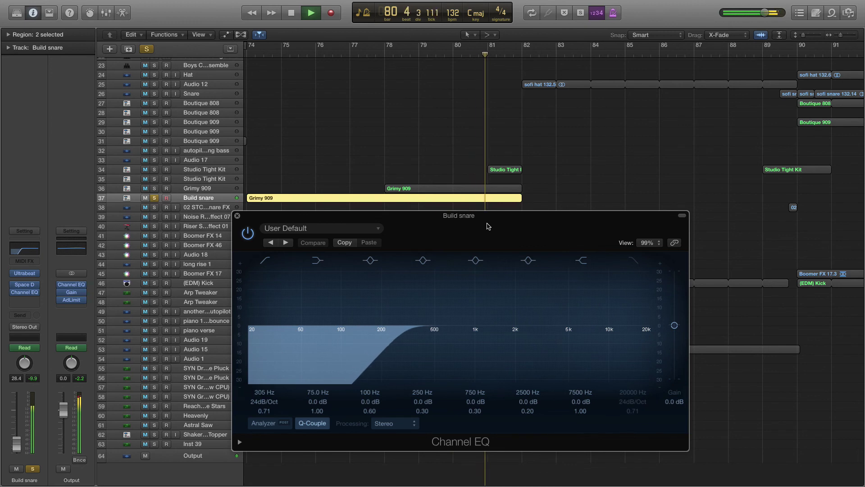
key("space")
left_click(238, 216)
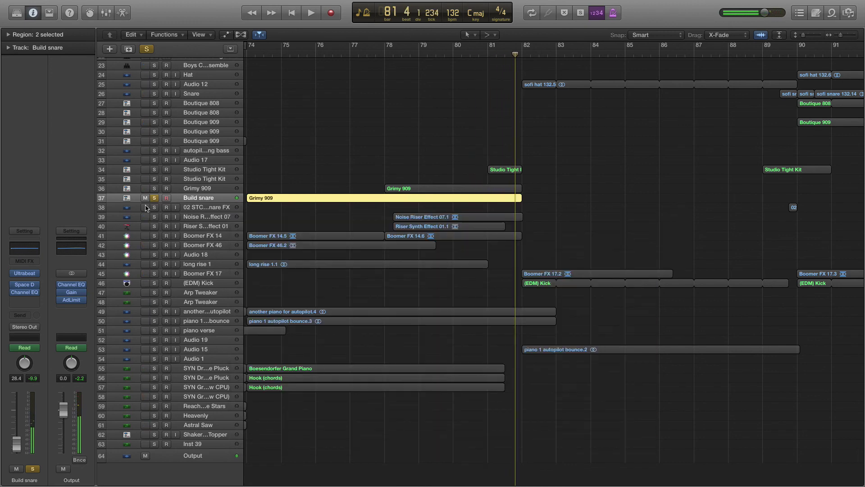
- Solo Grimy 909 and the Studio Tight Kit tracks, play the fill from bar 81, stop, and turn the solos off
left_click(154, 188, "alt")
key("space")
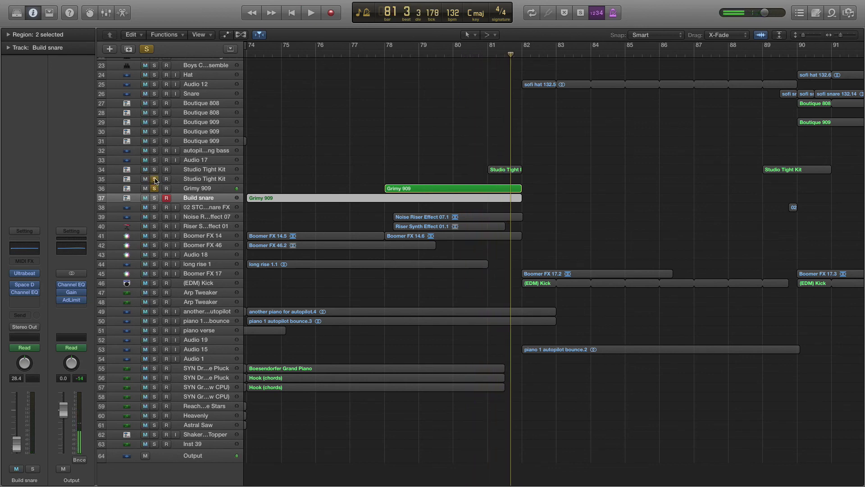
left_click(489, 54)
key("space")
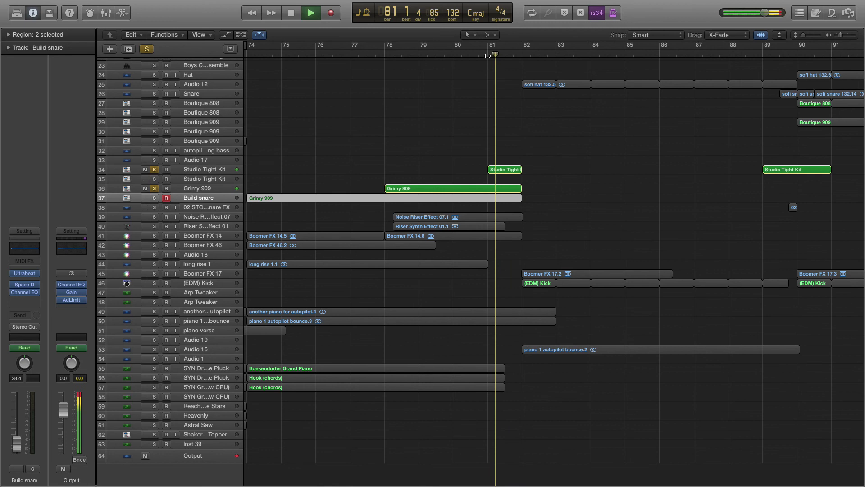
key("space")
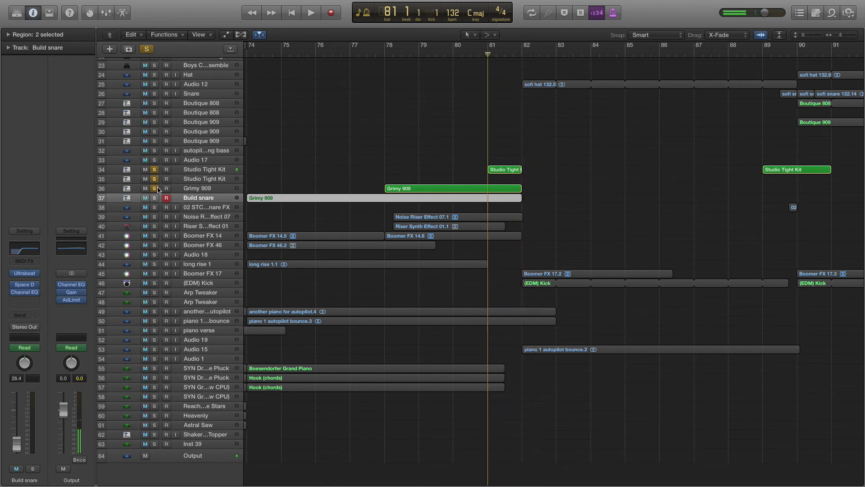
left_click(156, 170)
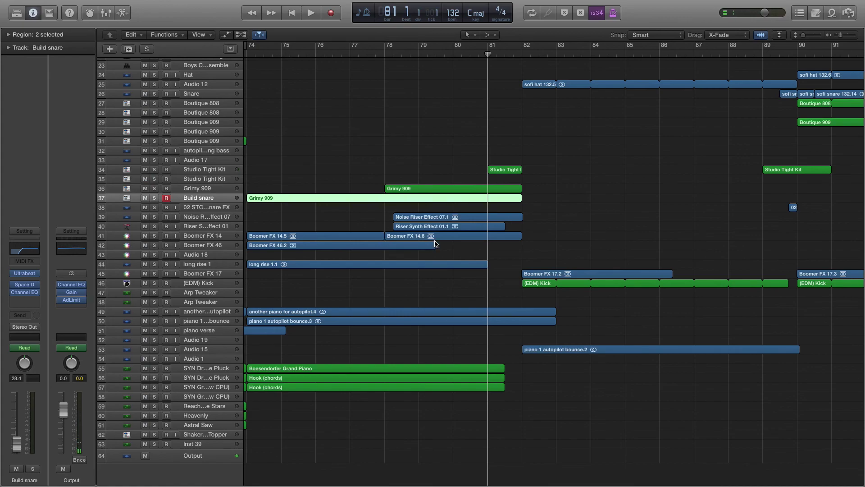